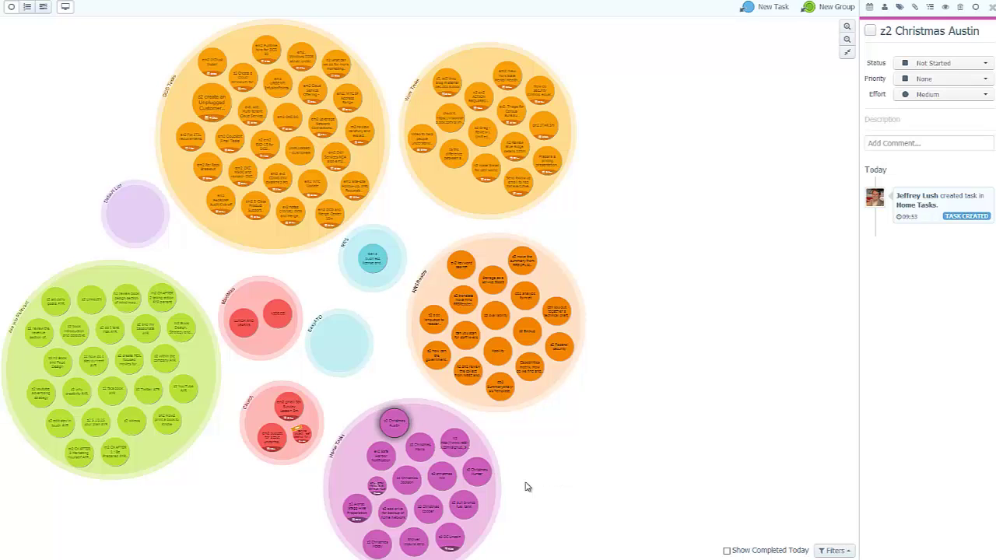
Open one of the Christmas tasks in the Home Tasks group to view its details
scroll(524, 483, up, 5)
drag(496, 468, 697, 294)
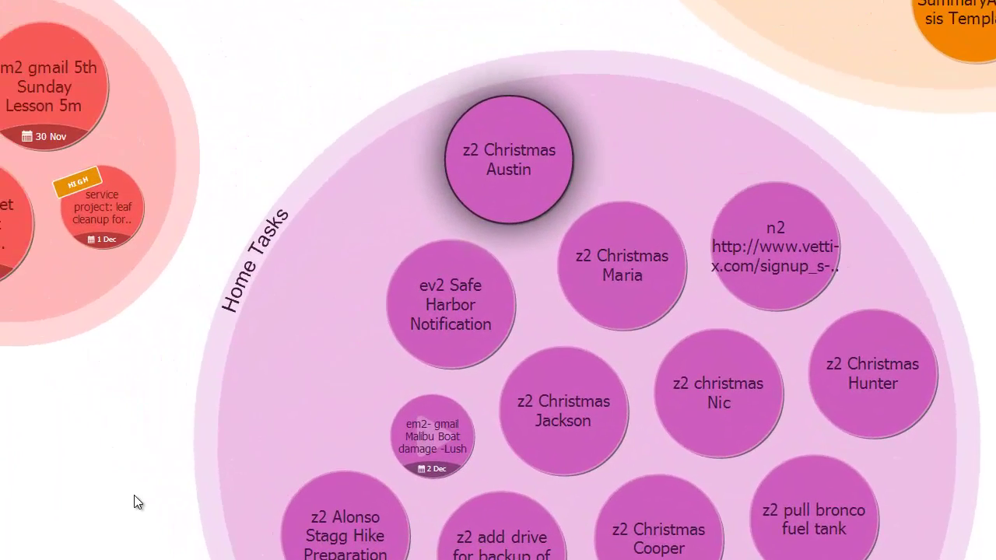
drag(134, 502, 101, 505)
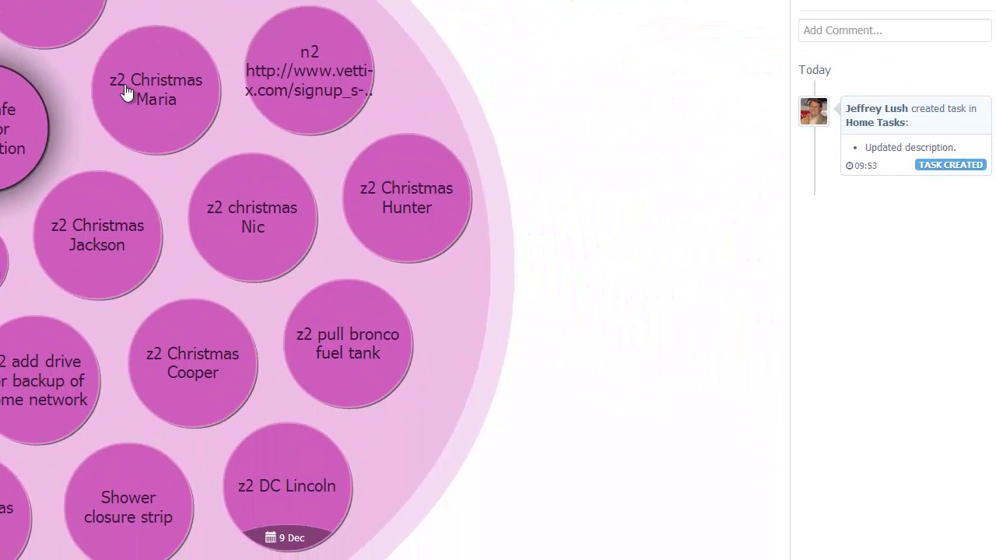
click(311, 158)
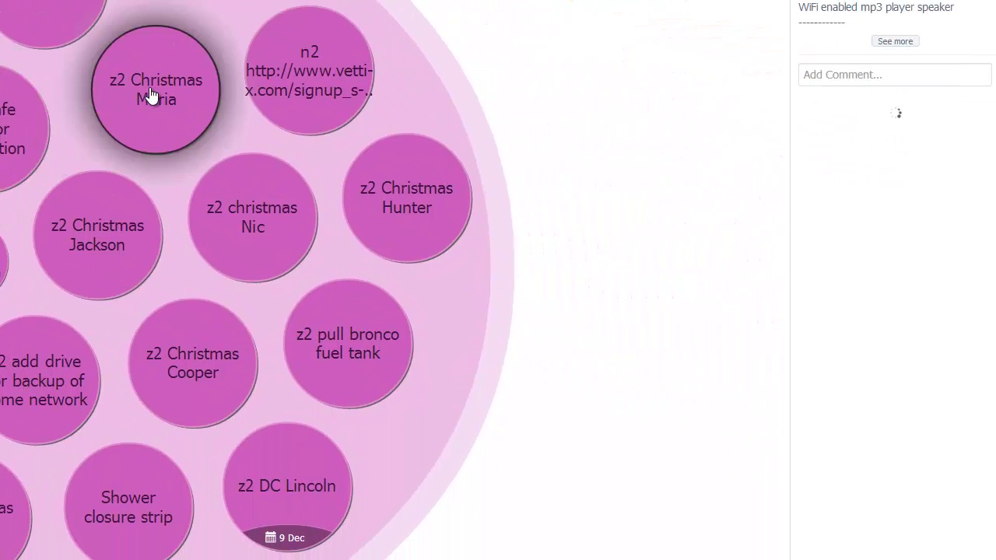
Open the z2 DC Lincoln task and save its due date as 9 December 2013 without repetition
click(319, 515)
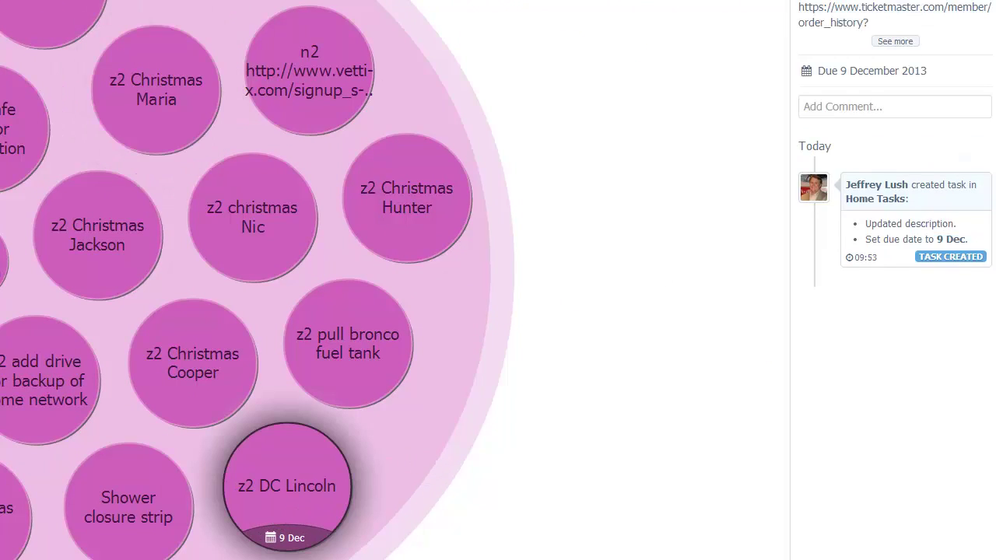
click(872, 71)
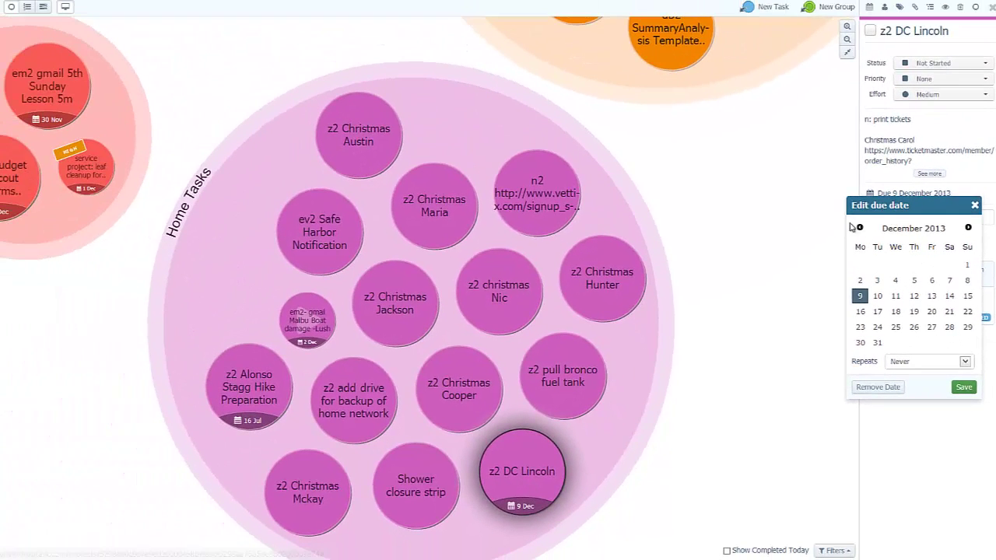
click(959, 381)
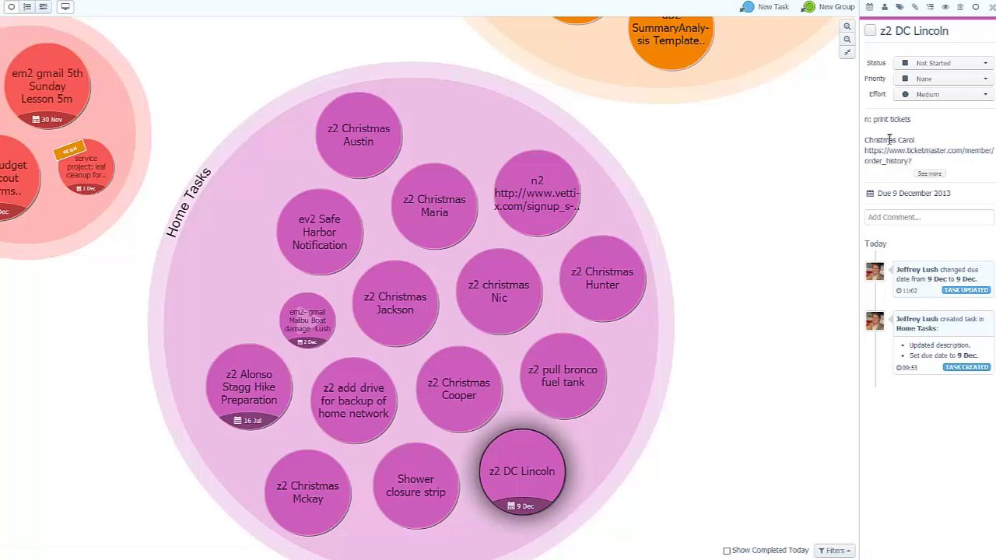
Set the z2 DC Lincoln task's status to On Hold and its priority to Very High
click(946, 67)
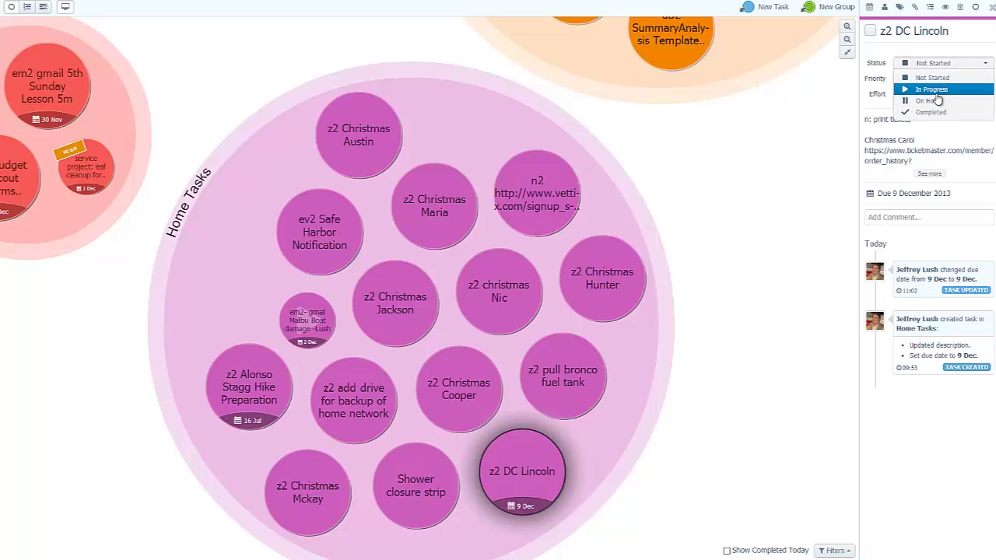
click(937, 100)
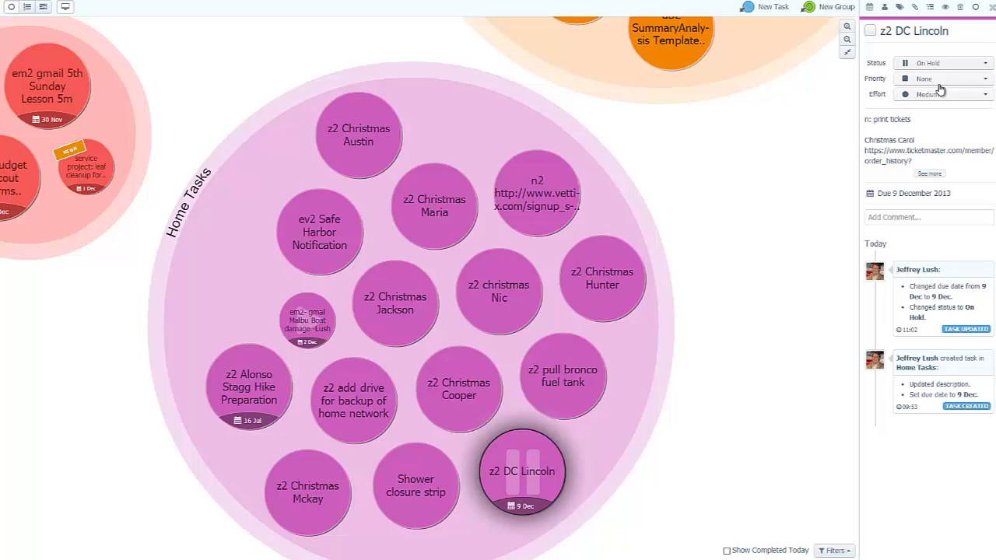
click(940, 81)
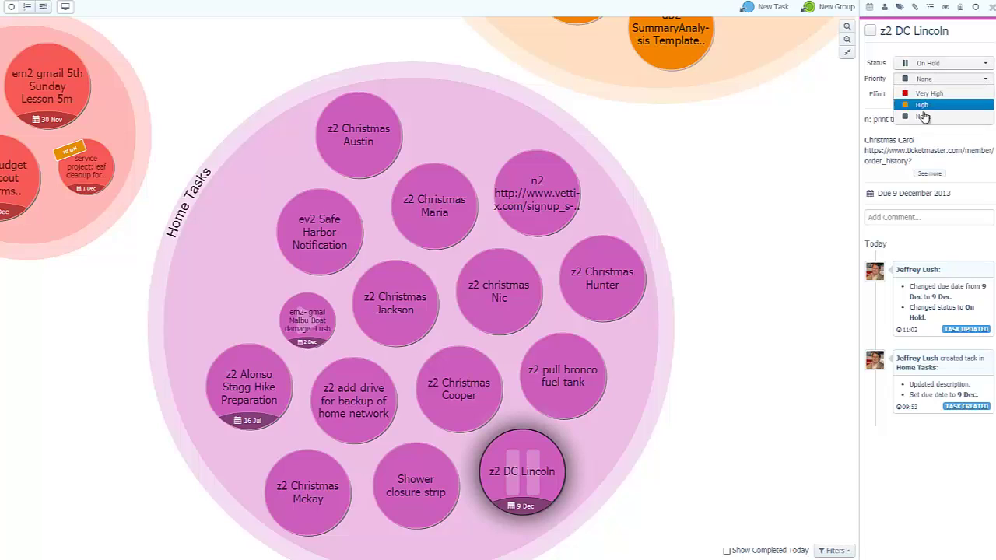
click(933, 91)
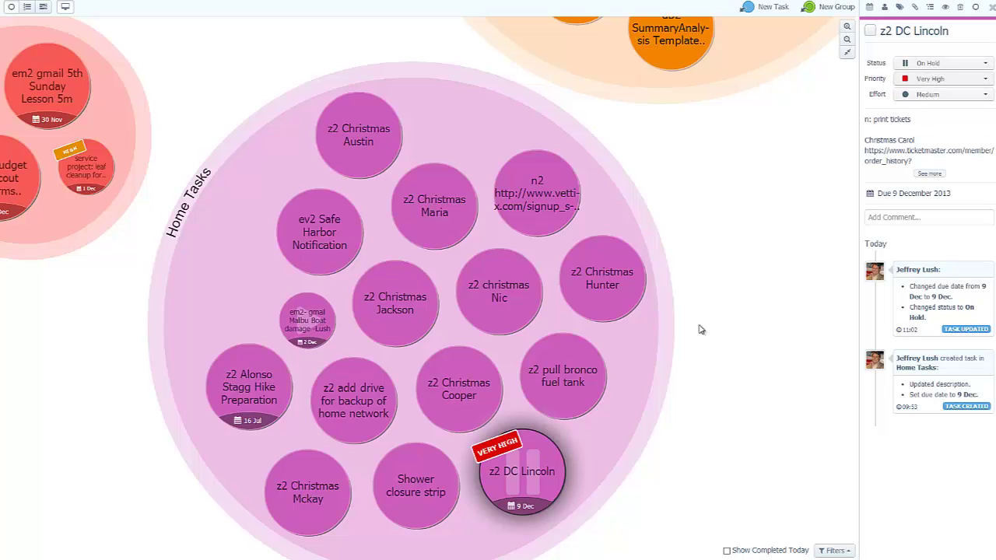
Set the z2 DC Lincoln task's effort to Small, change it to Large, and return it to Small
click(952, 94)
click(924, 134)
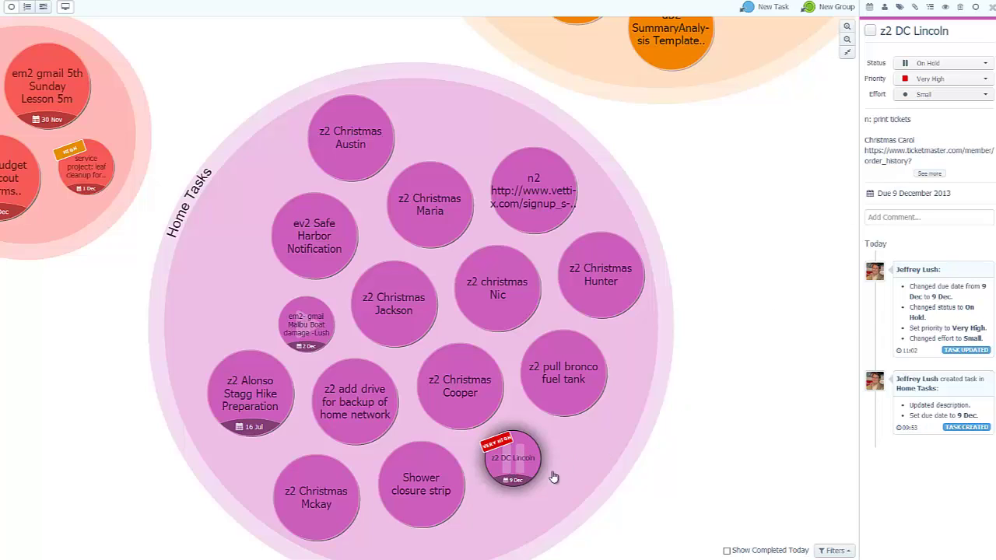
click(939, 94)
click(925, 109)
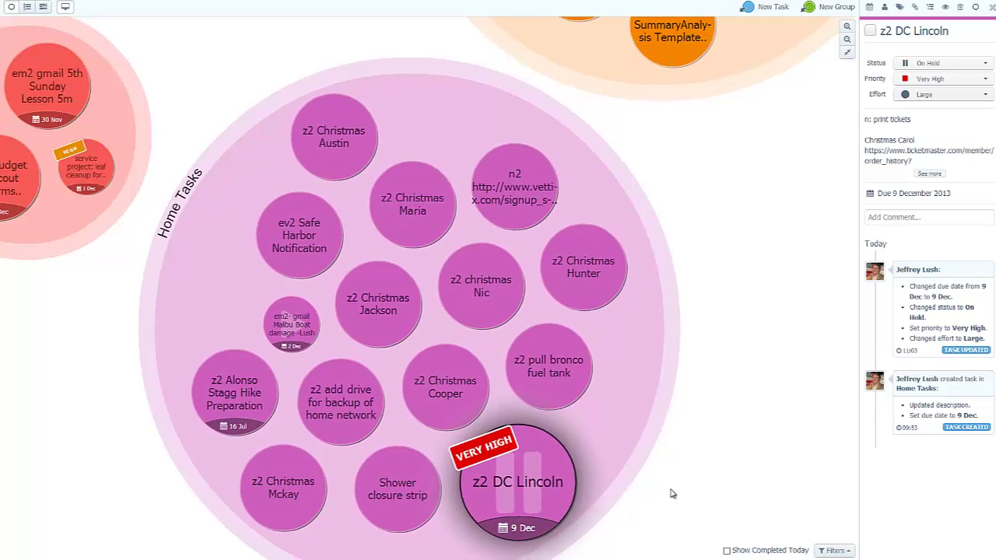
click(944, 95)
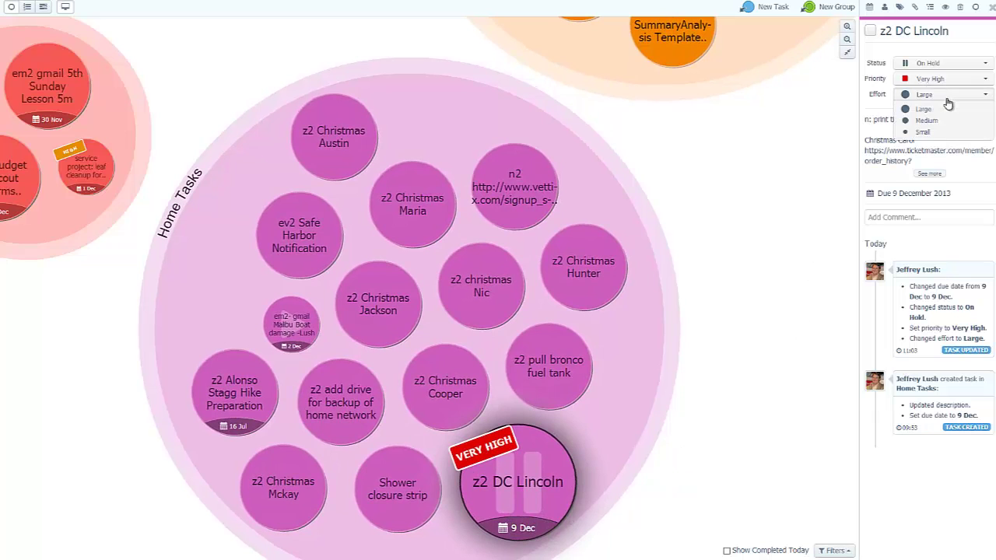
click(933, 133)
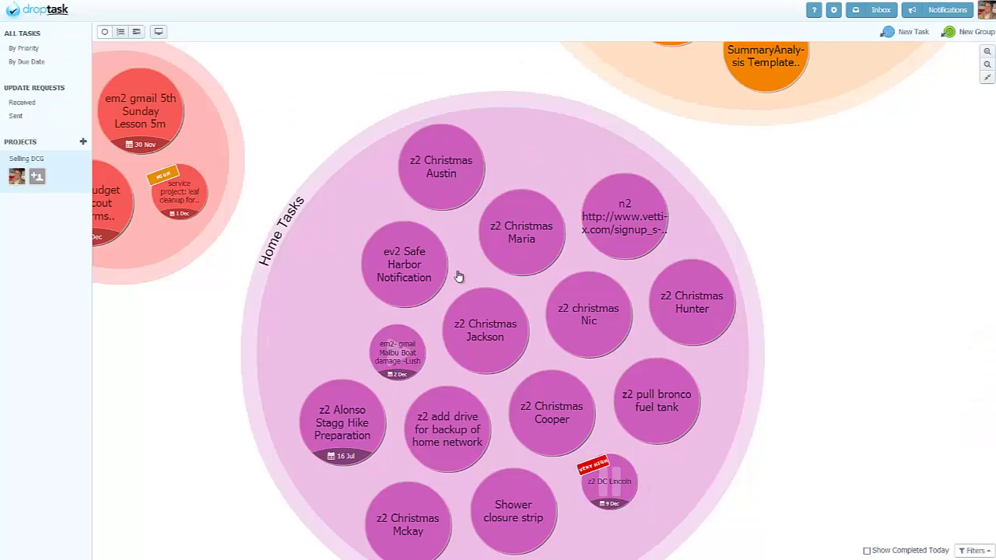
Sync the Selling DCG project with Google Tasks
click(159, 34)
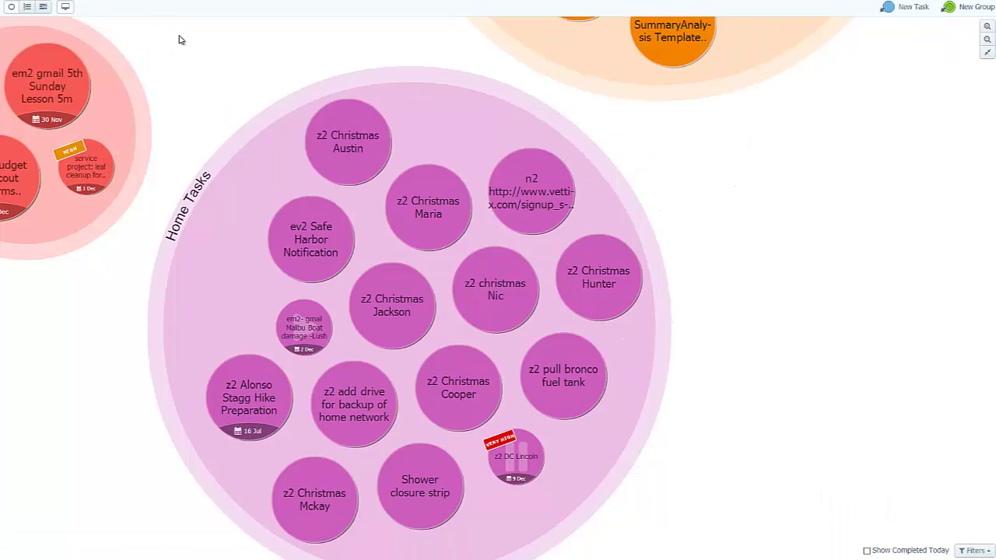
click(69, 9)
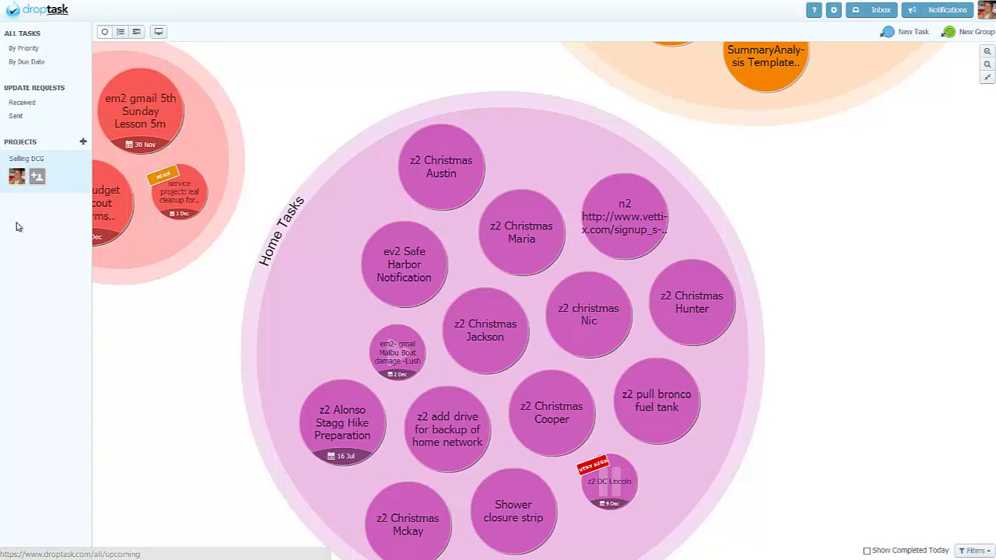
click(84, 164)
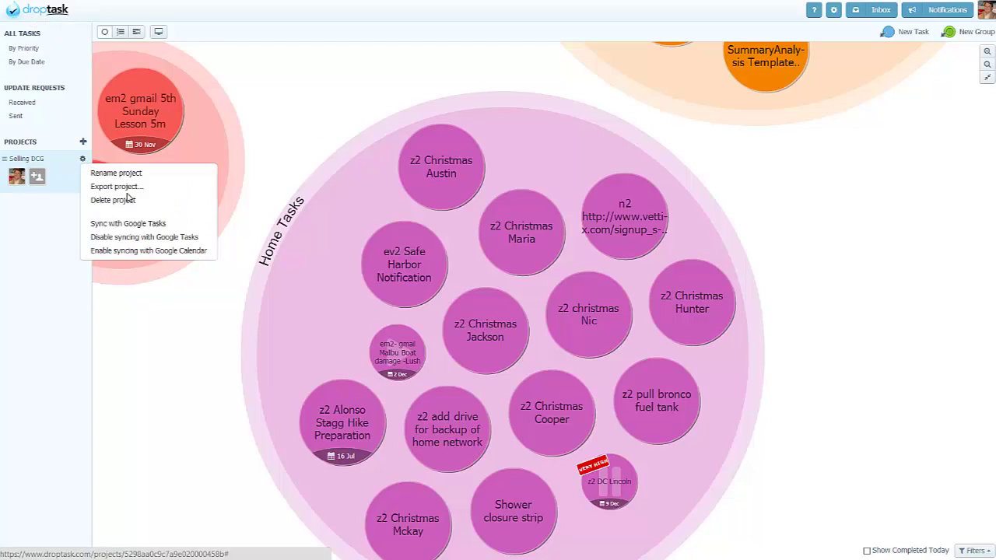
click(148, 224)
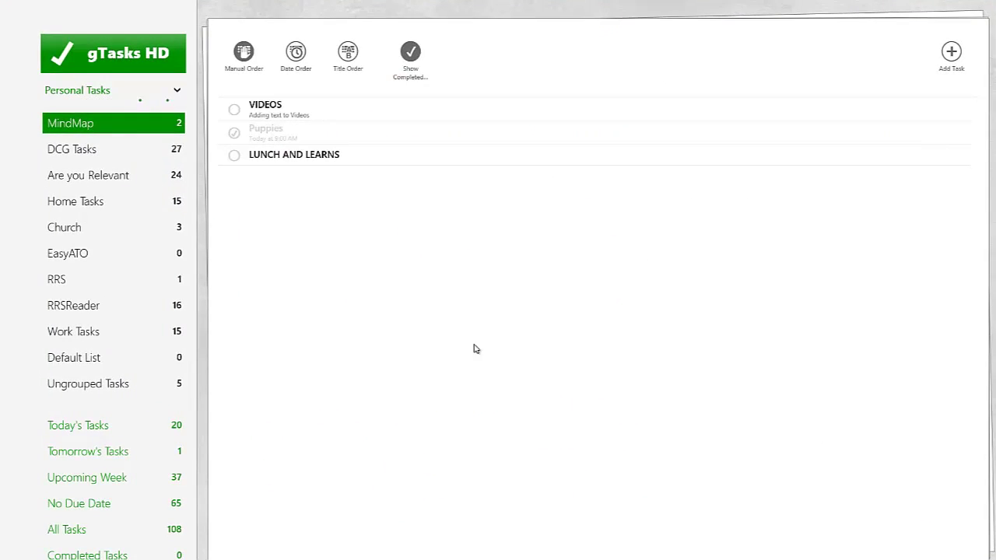
Sync gTasks HD and open the details of the z2 DC Lincoln task from the Home Tasks list
right_click(568, 472)
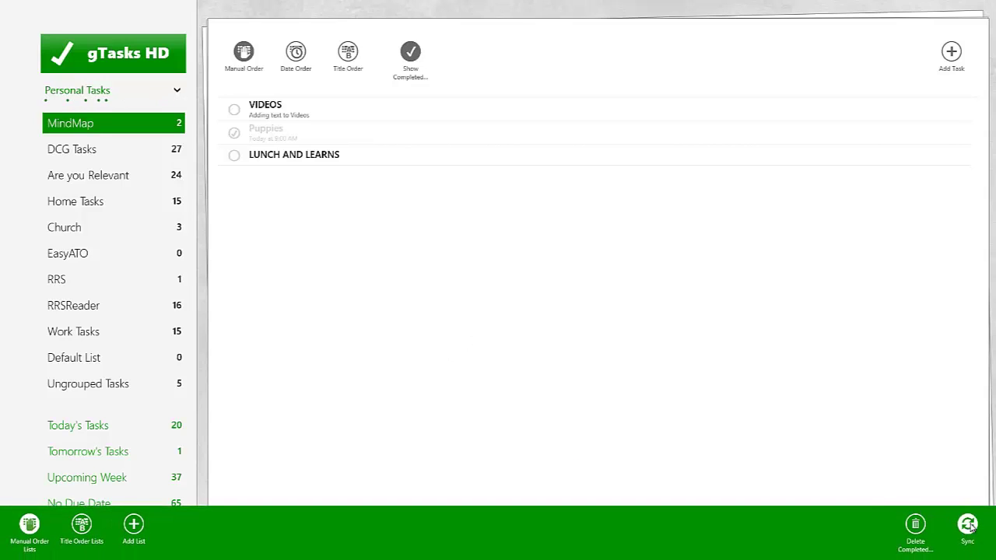
click(967, 525)
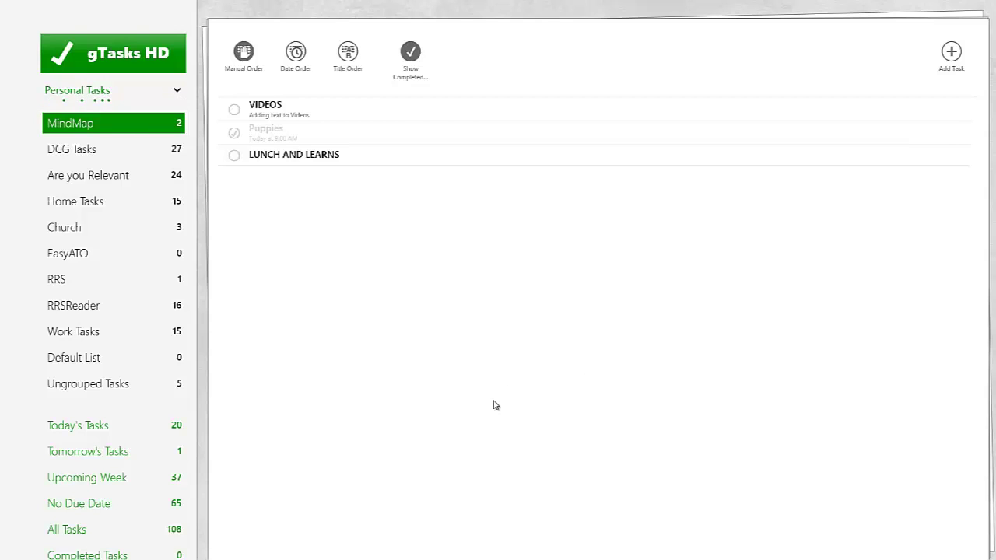
click(90, 200)
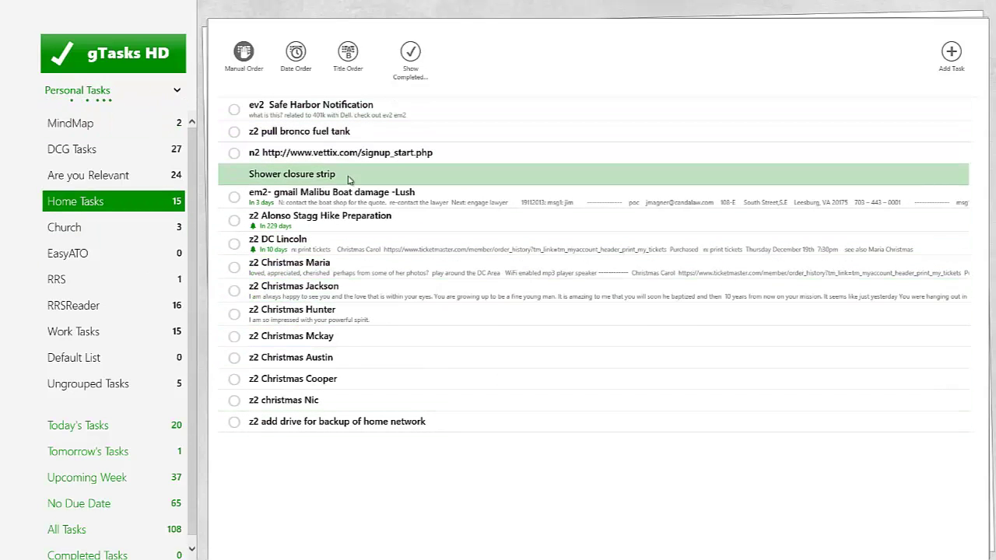
click(309, 253)
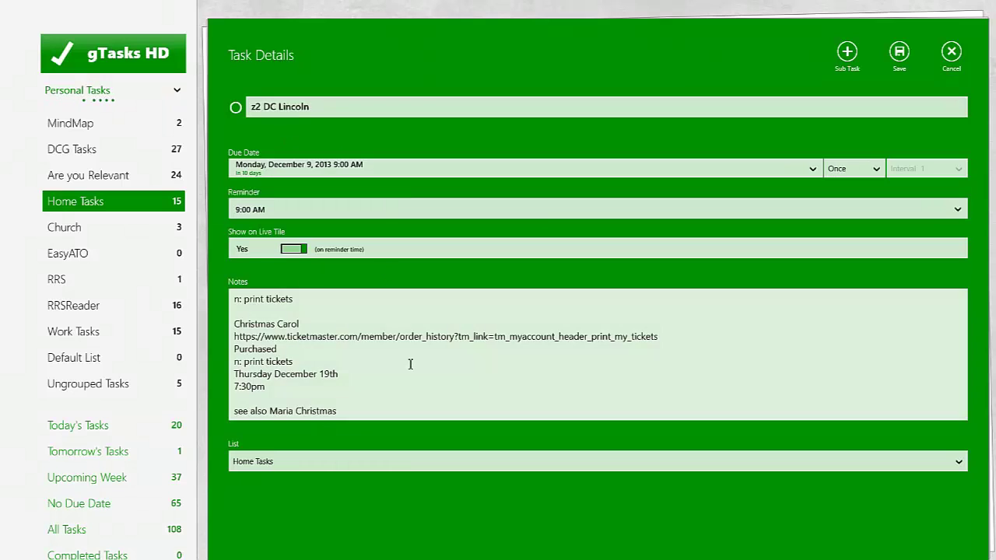
Switch to DropTask in Google Chrome to compare the z2 DC Lincoln due date, and return to gTasks HD
mouse_move(2, 2)
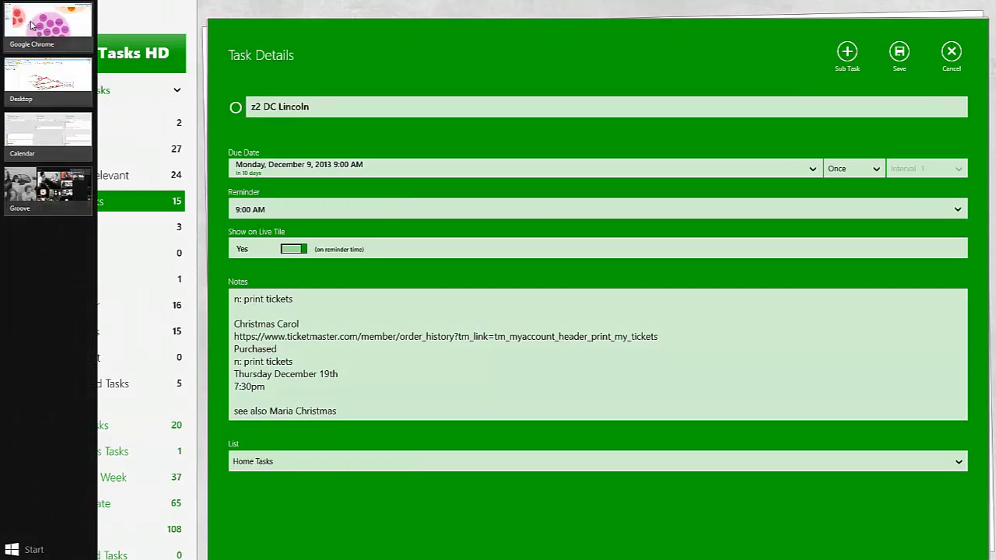
click(44, 25)
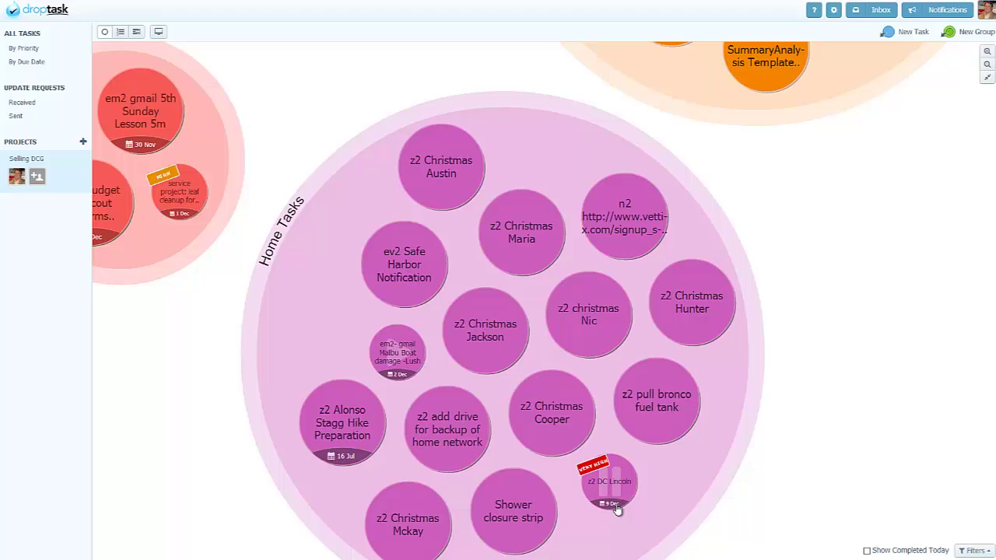
mouse_move(616, 510)
key(F11)
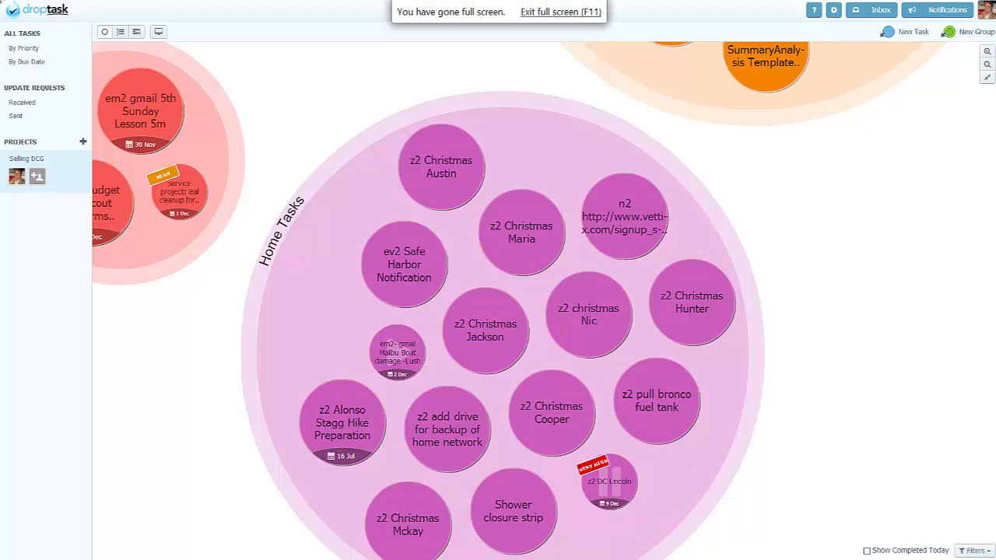
key(super+Tab)
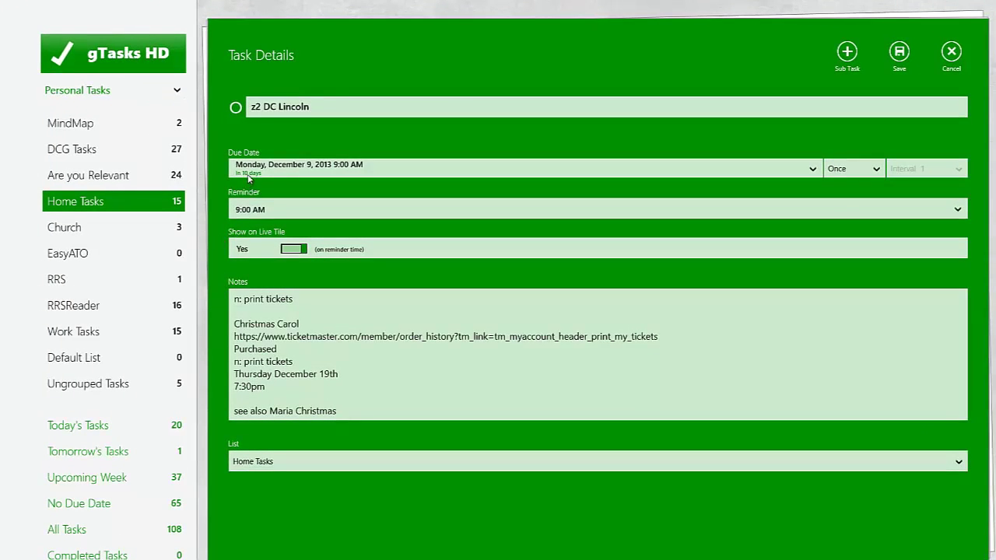
Set the z2 DC Lincoln due date to Sunday, December 8, 2013 and save the task
click(315, 166)
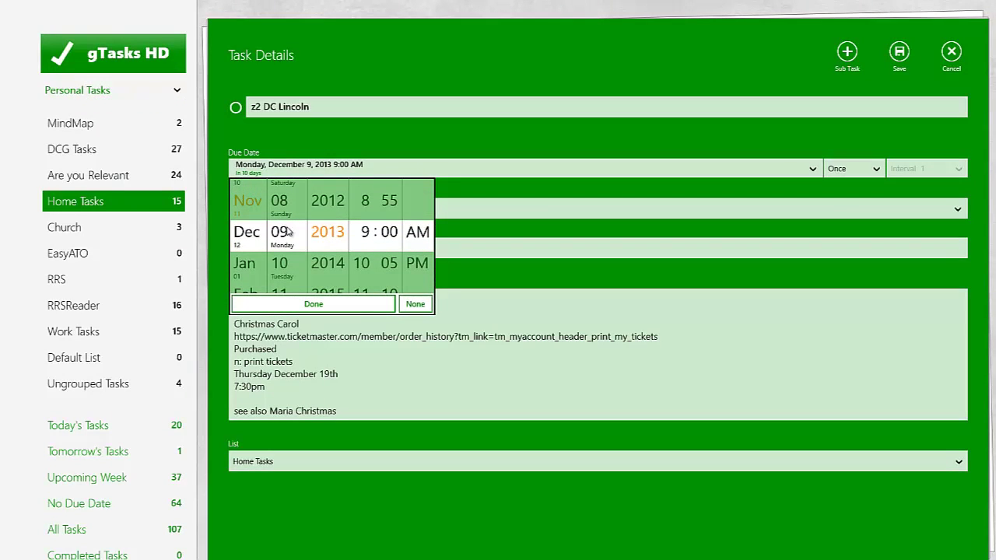
scroll(281, 249, up, 1)
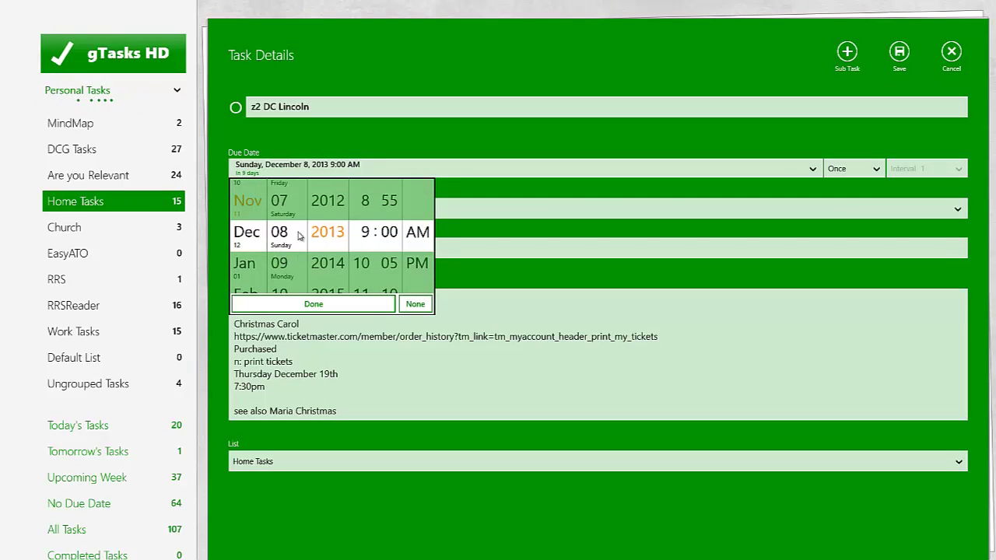
click(354, 304)
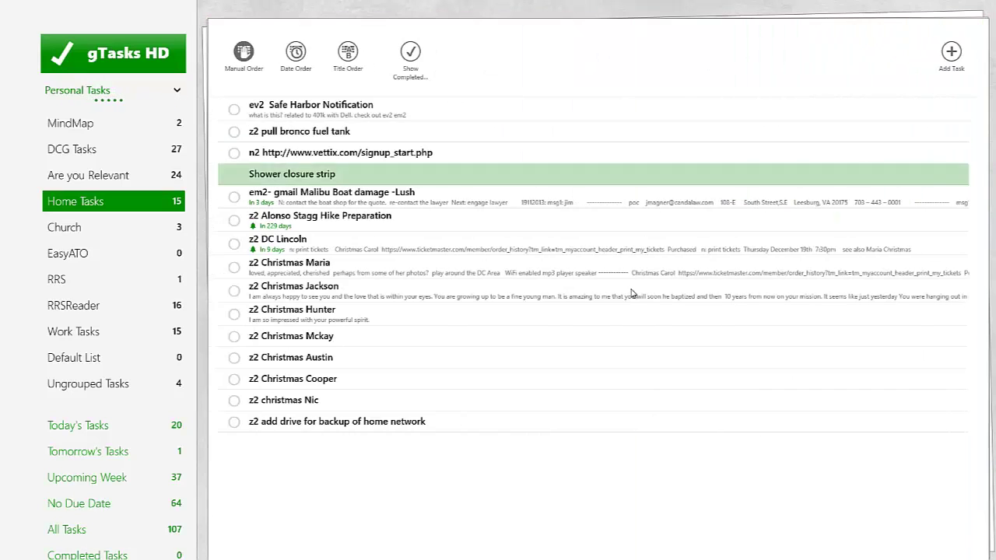
Return to the Home Tasks list and sync the edited tasks in gTasks HD
right_click(746, 399)
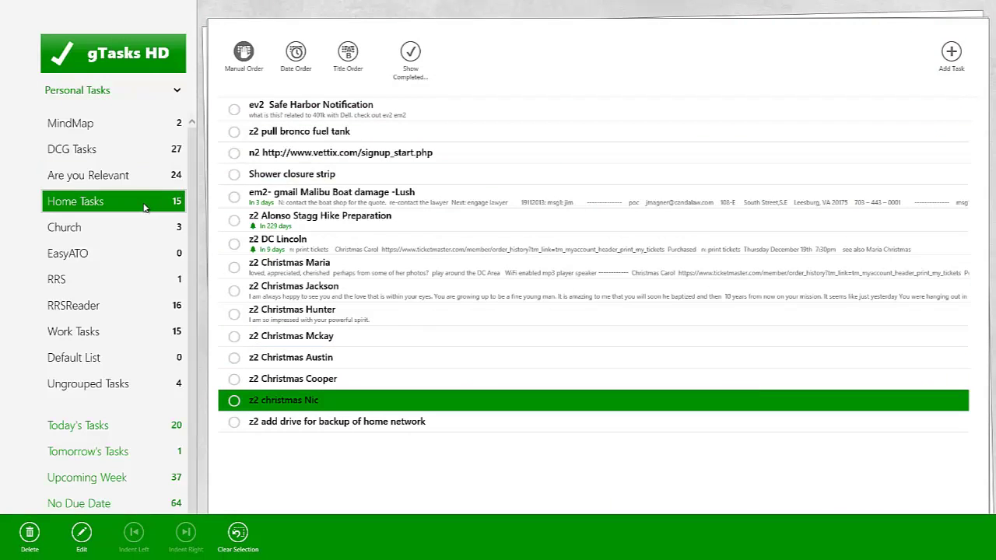
click(90, 180)
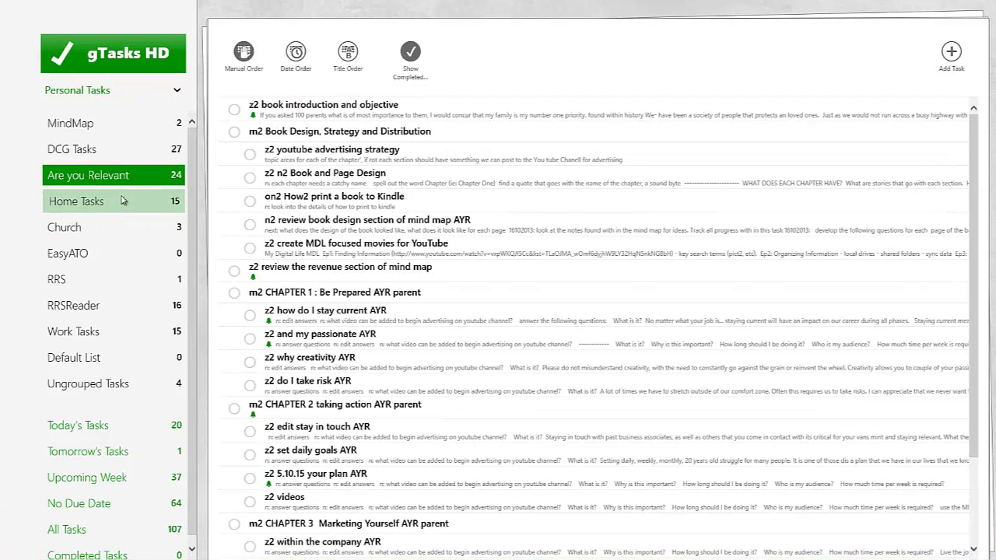
click(109, 201)
right_click(883, 491)
click(968, 521)
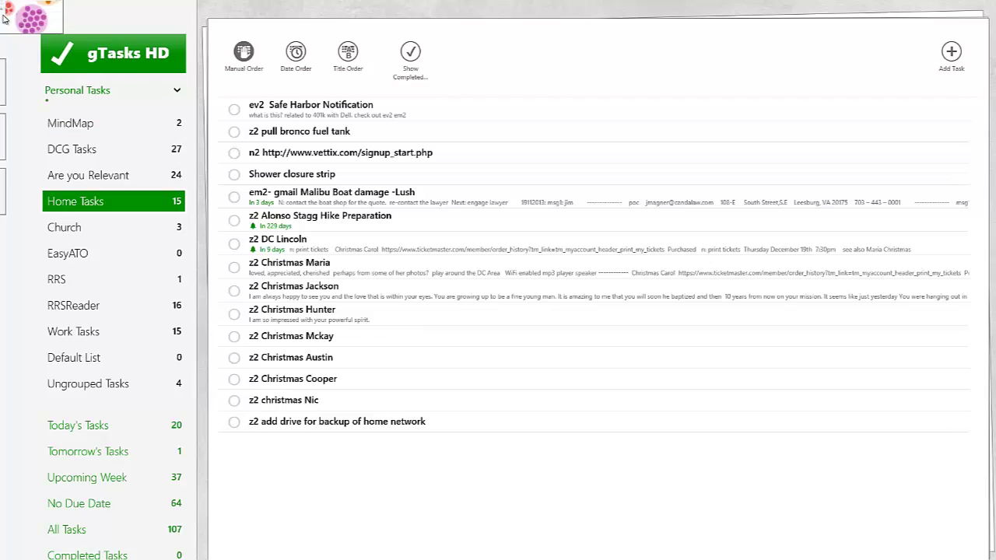
Switch to DropTask in Google Chrome and sync the Selling DCG project with Google Tasks again
click(5, 6)
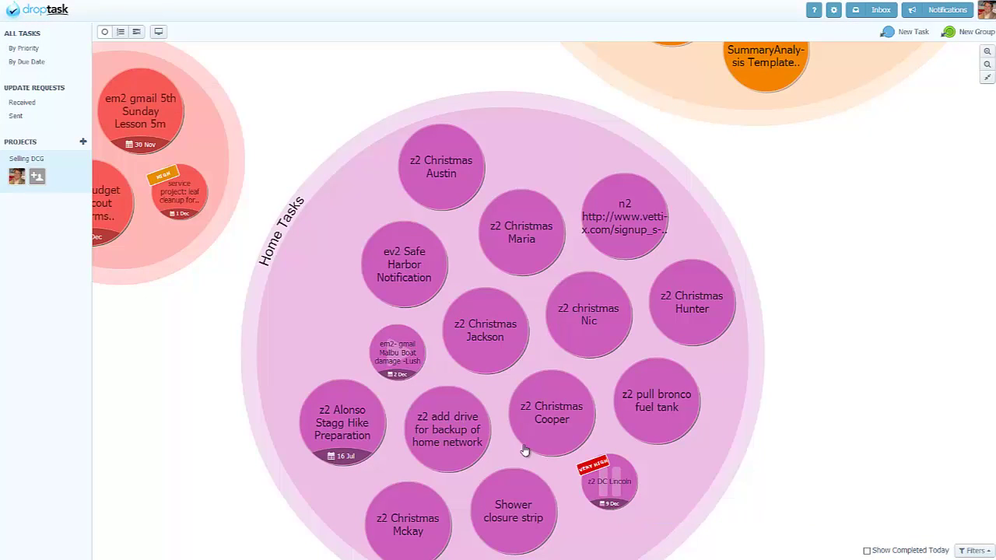
click(83, 160)
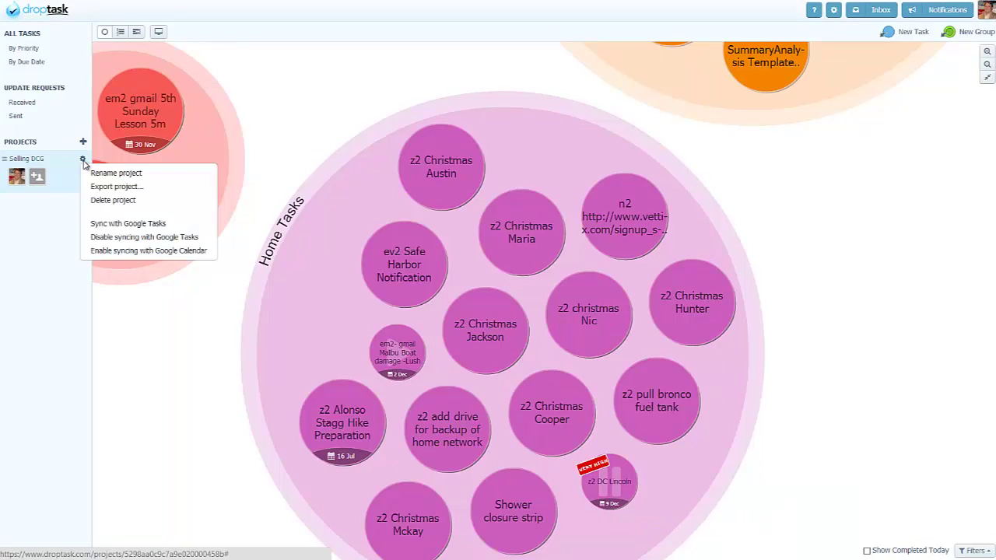
click(109, 223)
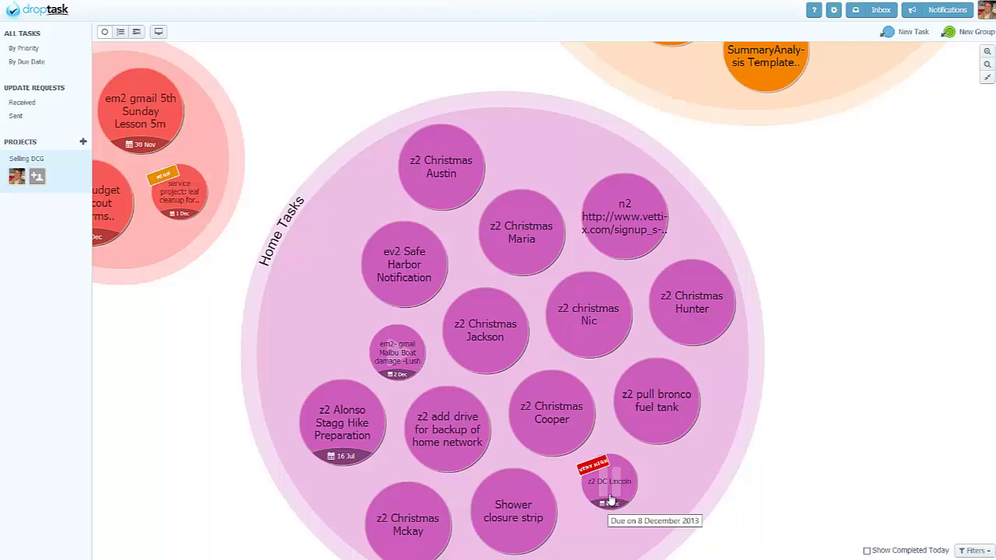
Set the z2 DC Lincoln task's due date to 7 December 2013 and save it
click(611, 499)
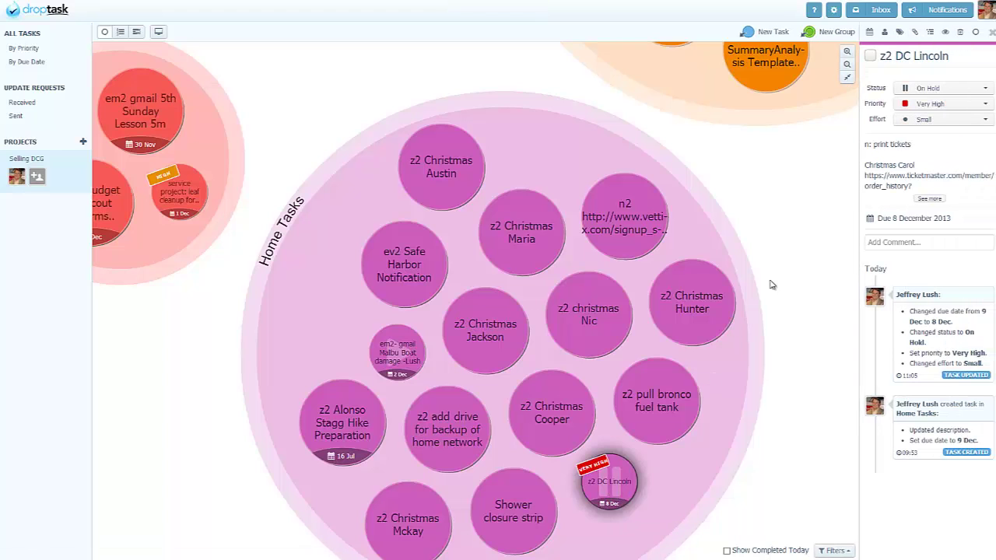
click(896, 220)
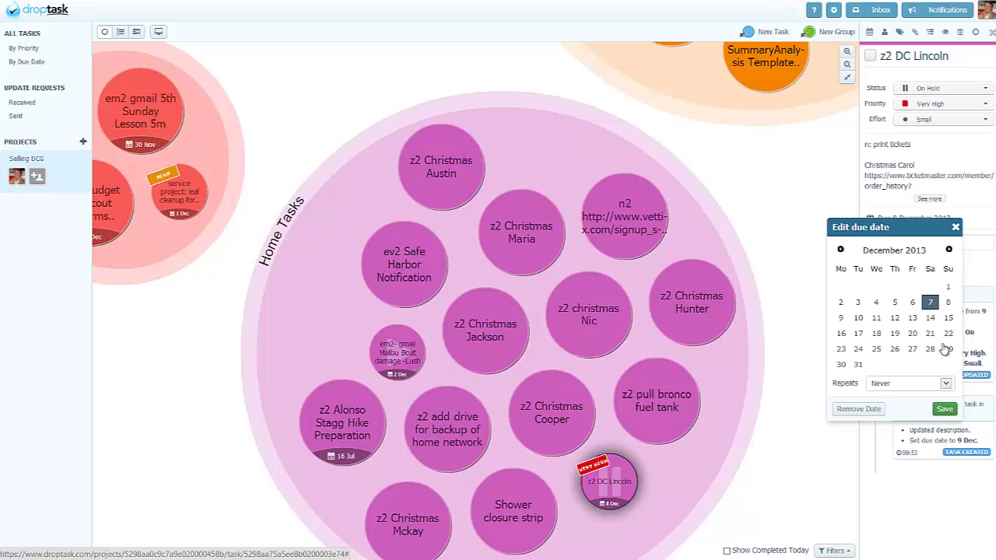
click(944, 409)
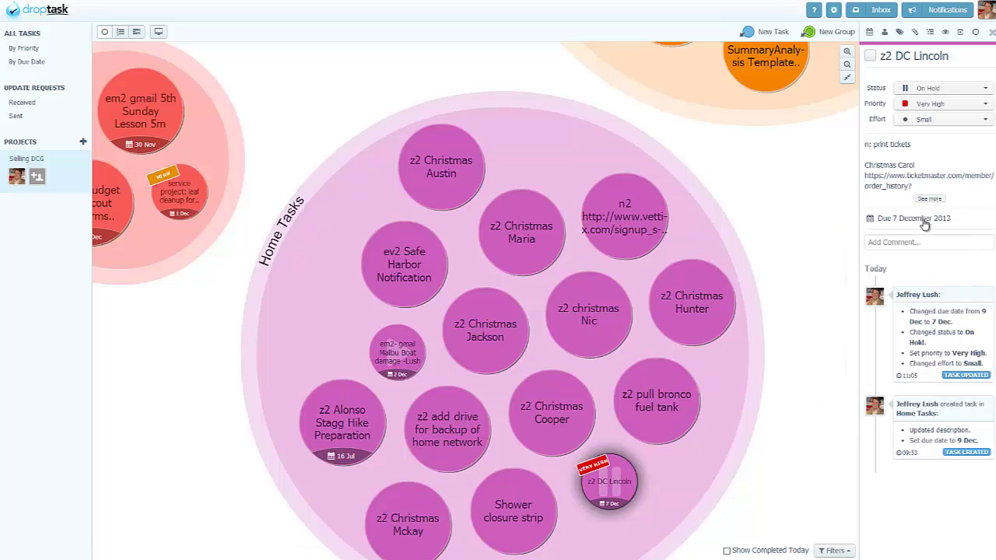
Add the line "n: fix printer" at the start of the z2 DC Lincoln description, save it, and expand the full description
click(918, 166)
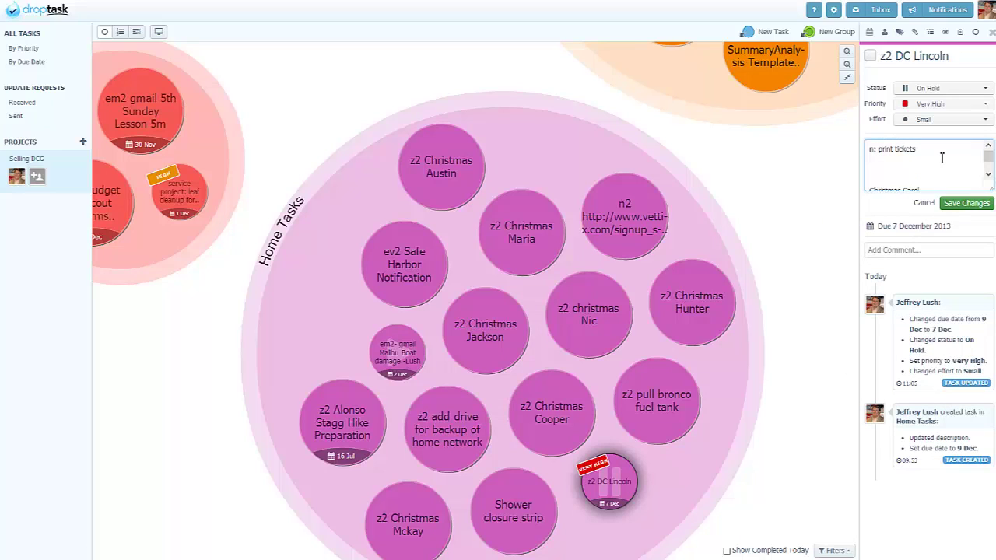
key(Return)
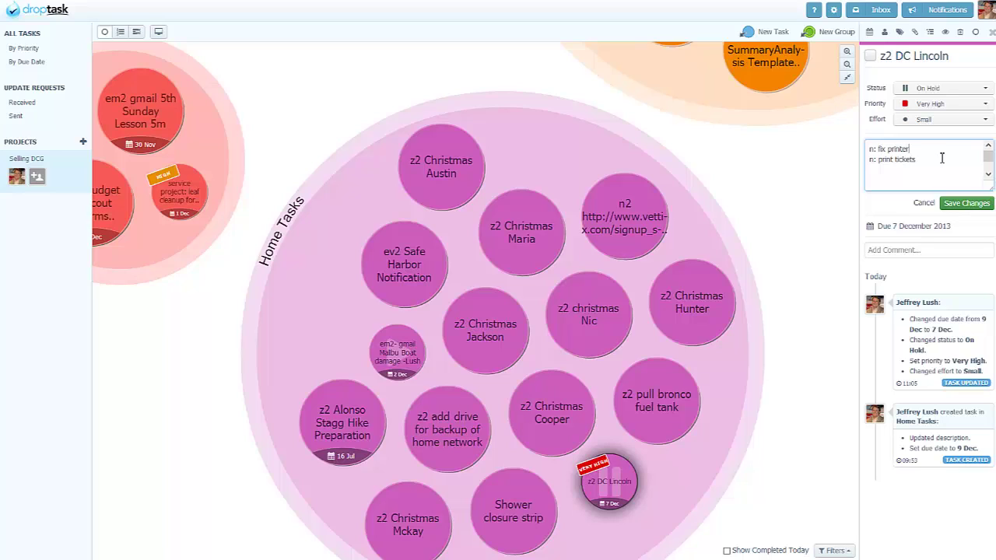
click(982, 203)
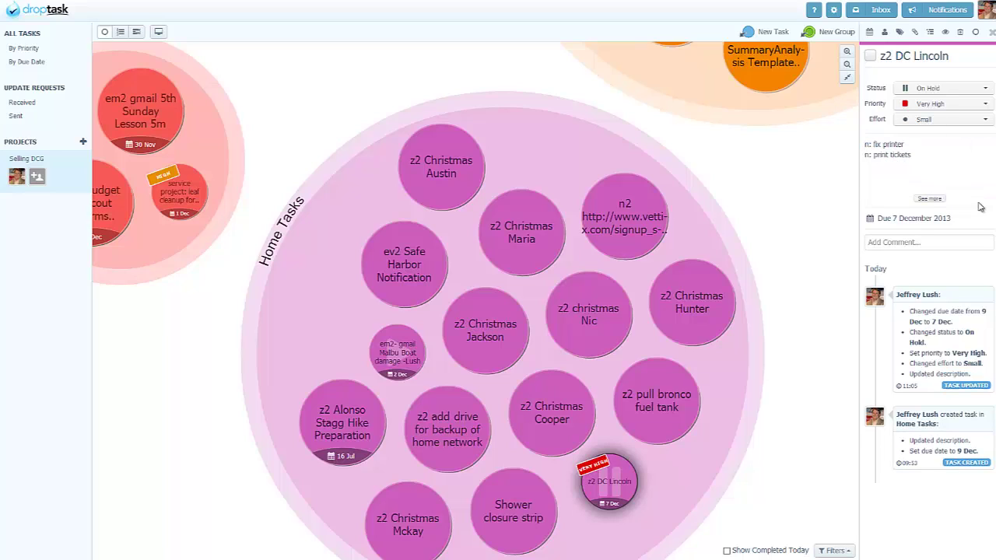
click(931, 198)
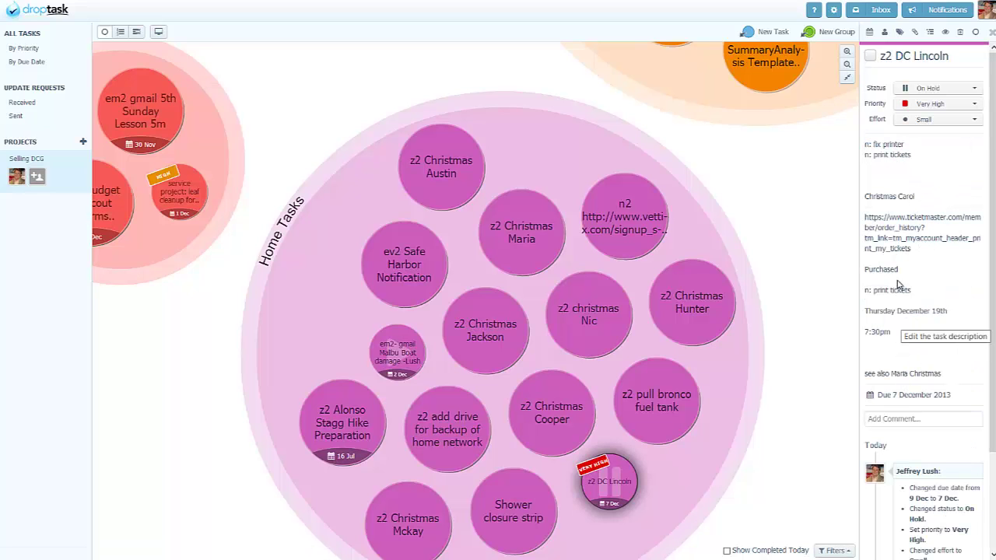
Sync the Selling DCG project with Google Tasks to send out the new due date and description
scroll(805, 190, down, 3)
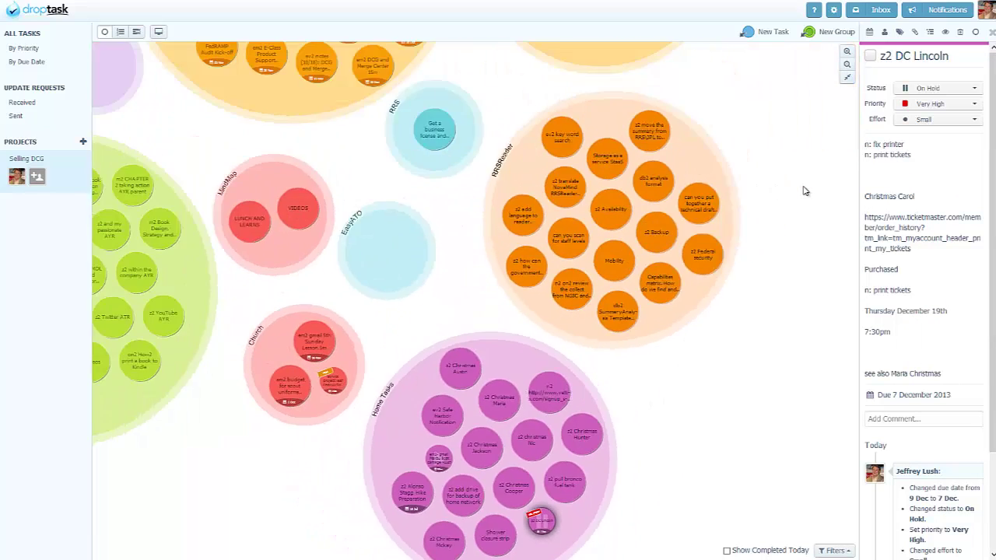
scroll(784, 327, down, 2)
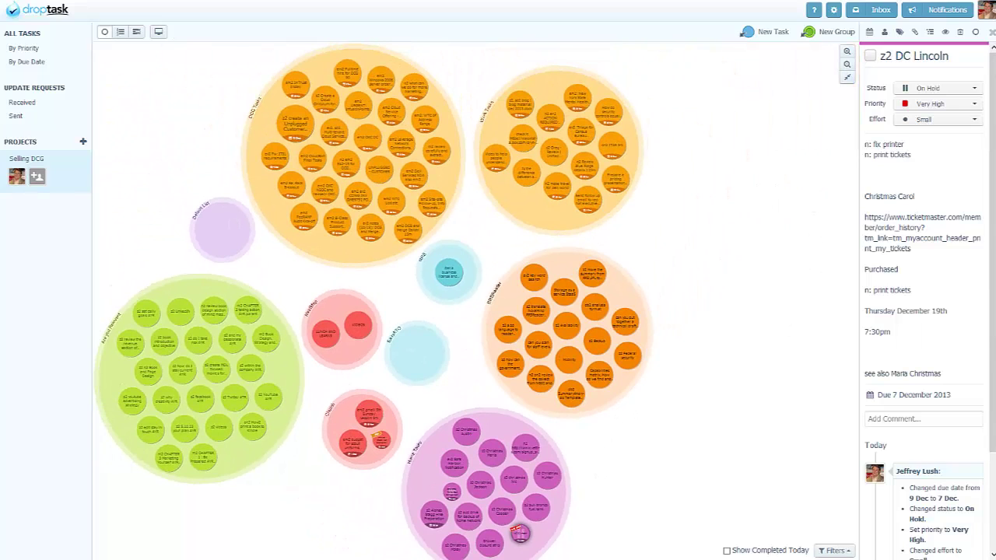
click(82, 159)
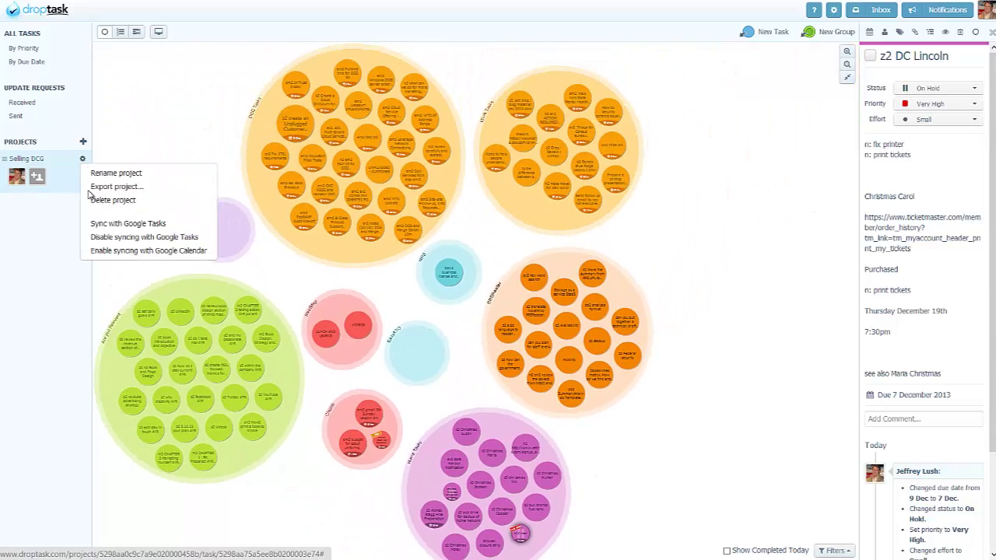
click(144, 224)
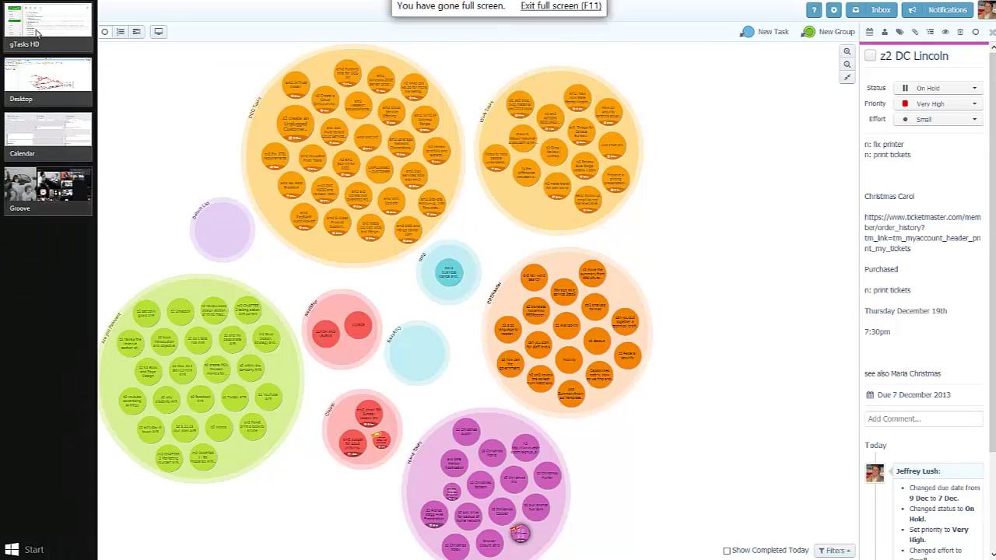
Switch to gTasks HD and sync the task lists
click(46, 27)
right_click(578, 493)
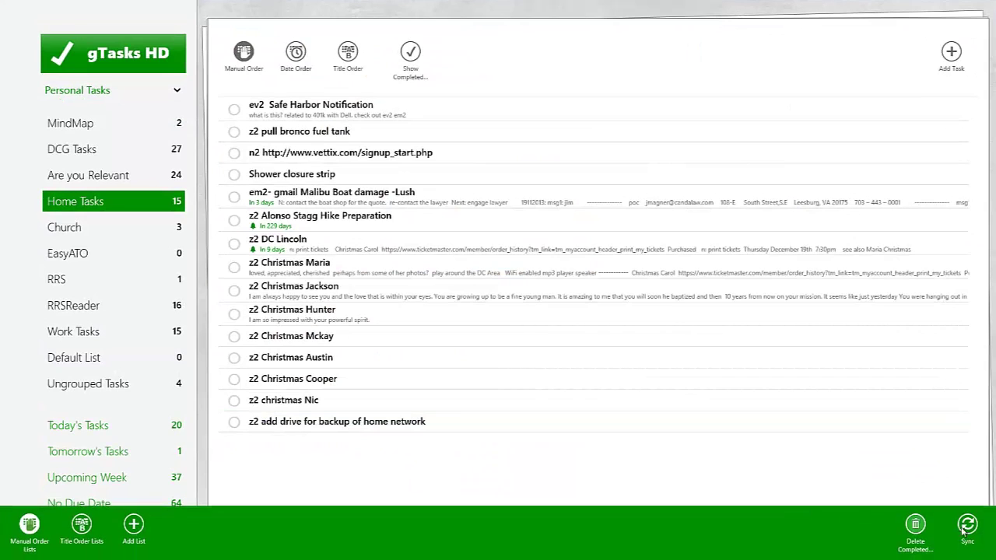
click(699, 477)
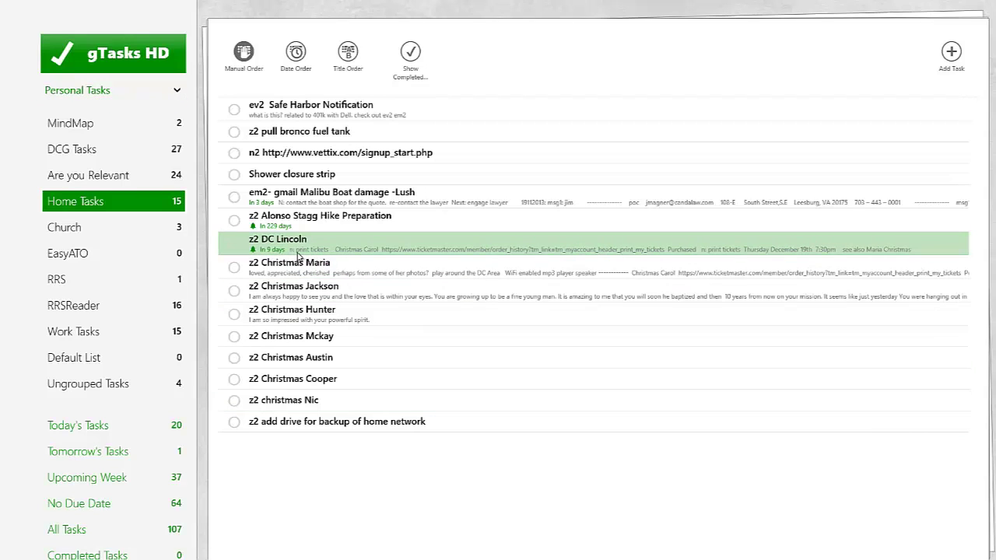
Check the due date and the "n: fix printer" note in the z2 DC Lincoln task details, and save the task
click(342, 251)
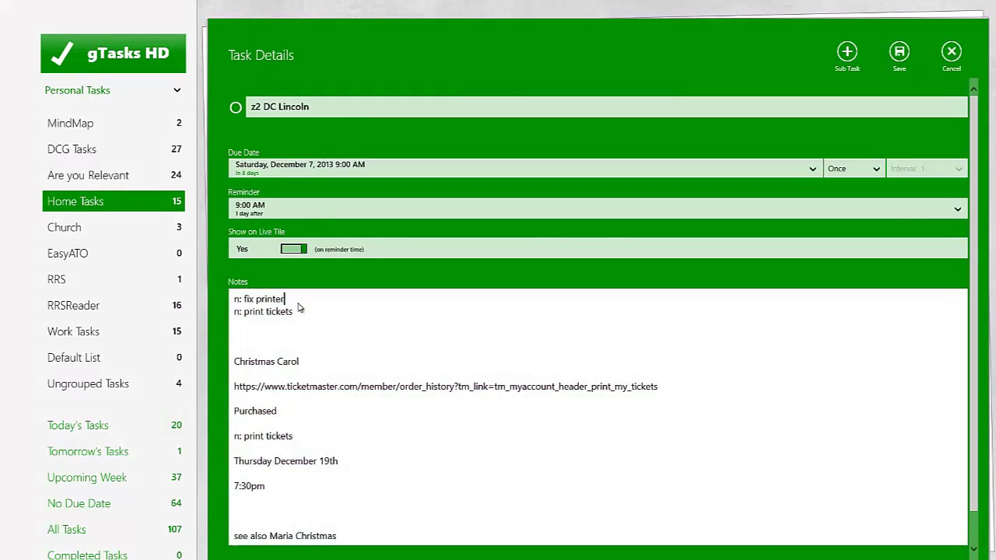
drag(301, 304, 232, 305)
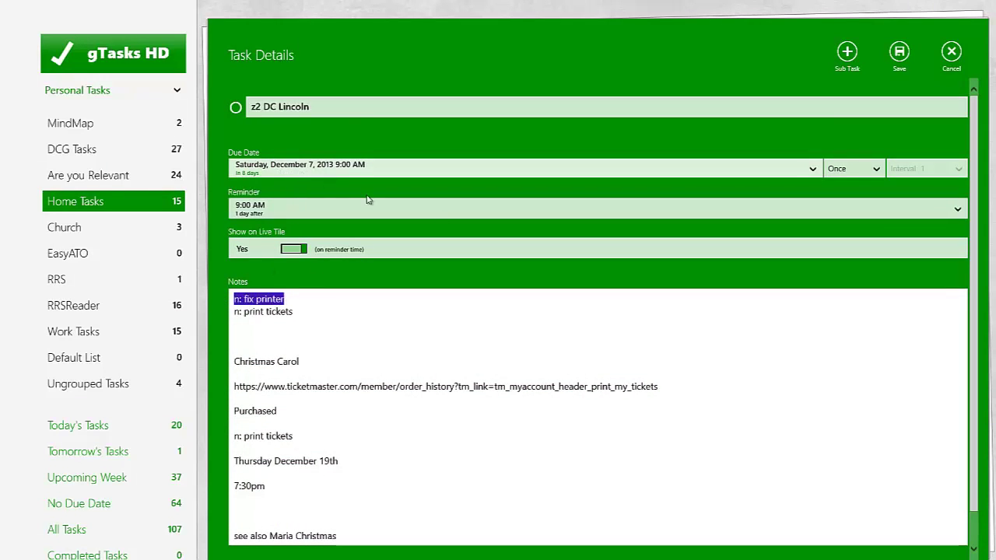
click(899, 52)
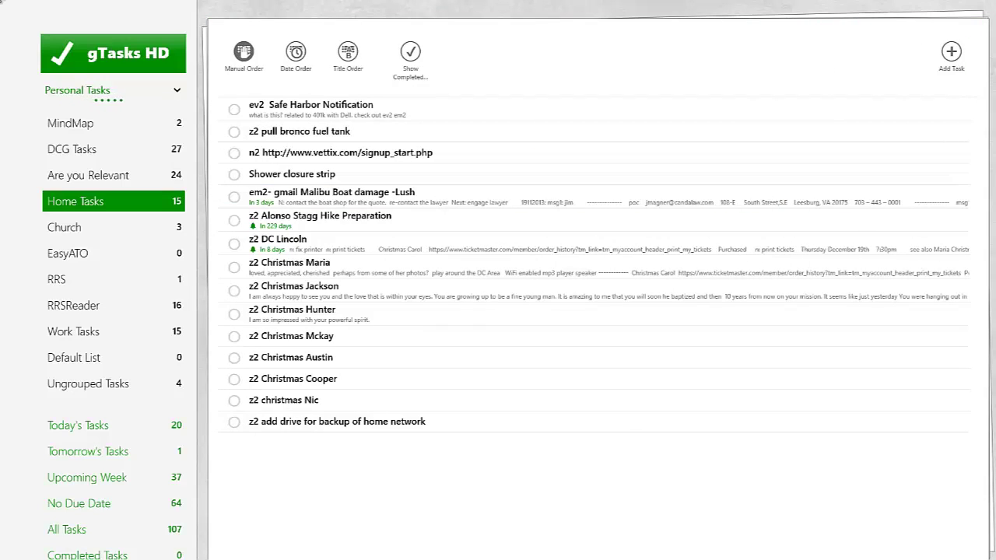
Switch to DropTask in Google Chrome and create a task titled "Post YouTube video" in the Church group
mouse_move(3, 20)
click(47, 27)
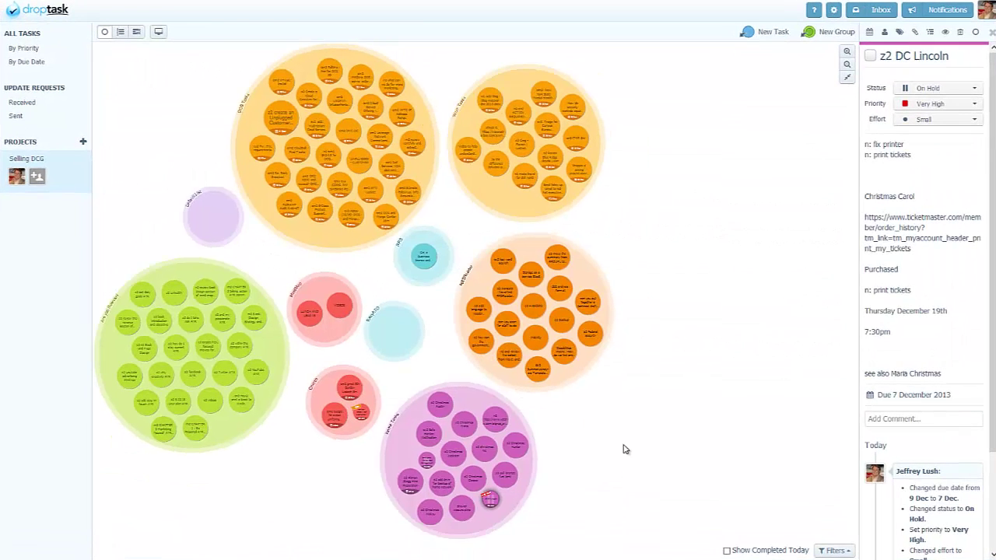
scroll(625, 450, down, 2)
scroll(625, 449, up, 4)
scroll(624, 448, down, 4)
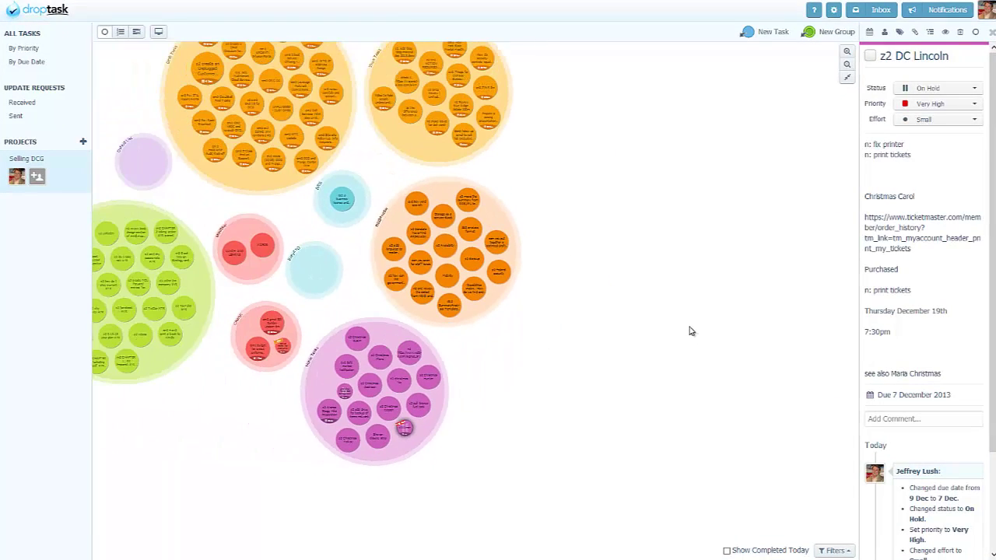
scroll(592, 420, up, 2)
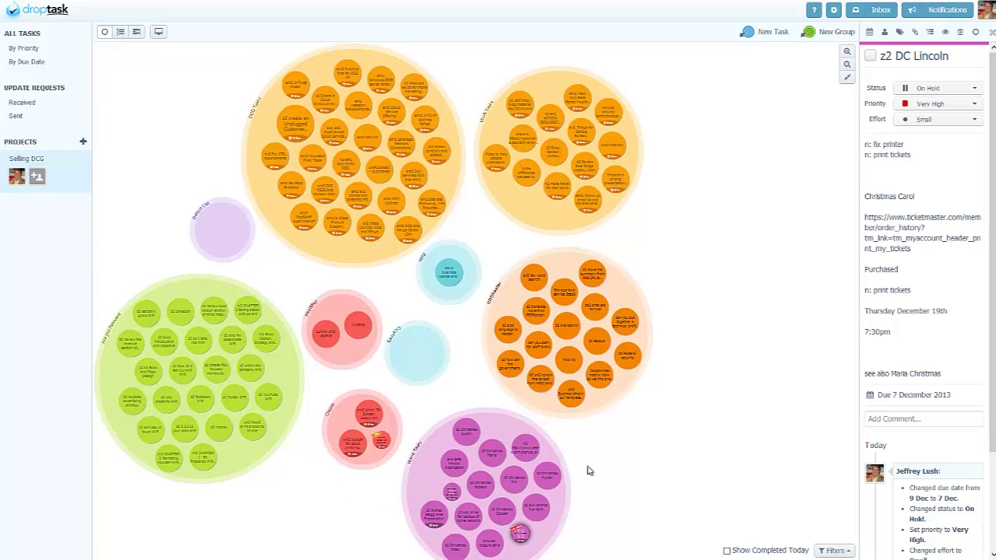
scroll(345, 423, up, 5)
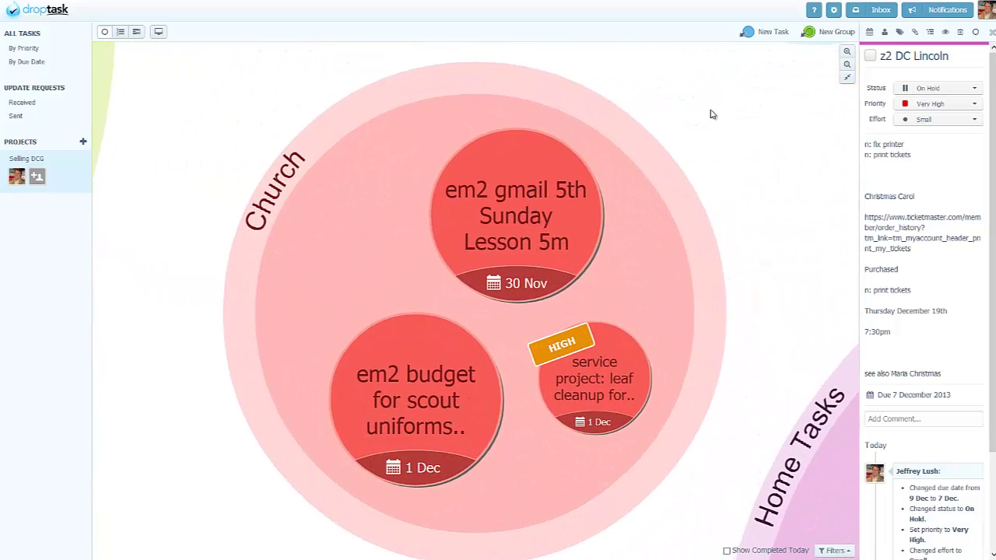
drag(746, 33, 327, 248)
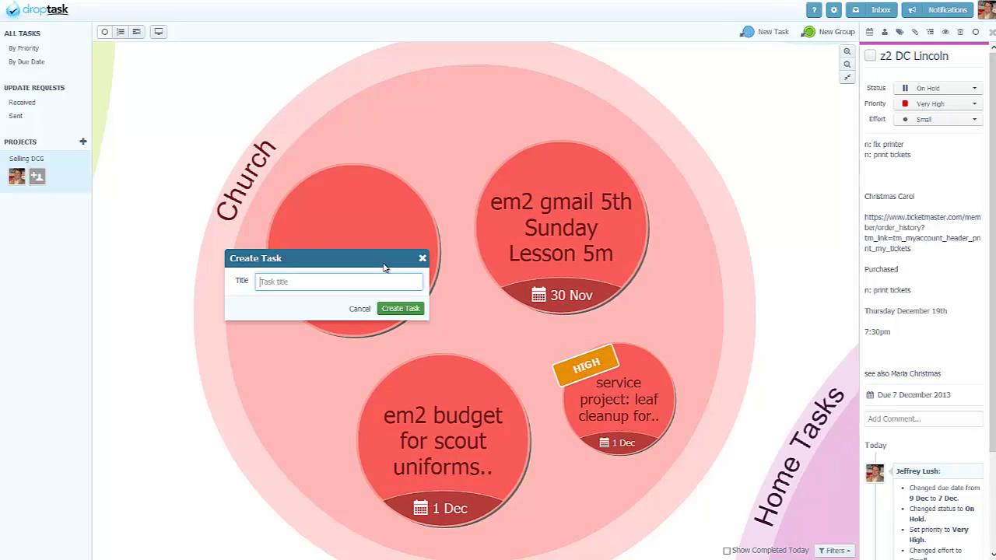
text(YouTube)
text(Post )
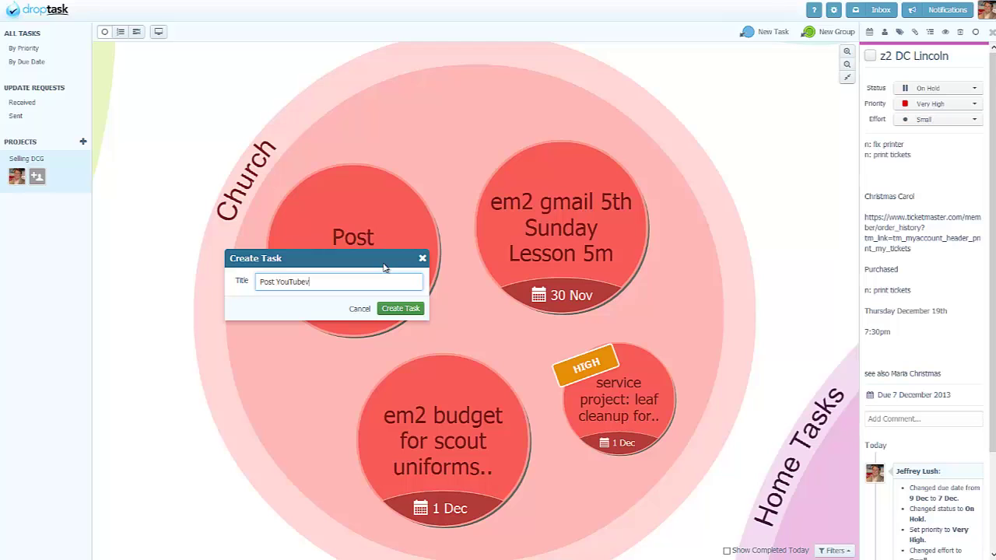
text(v)
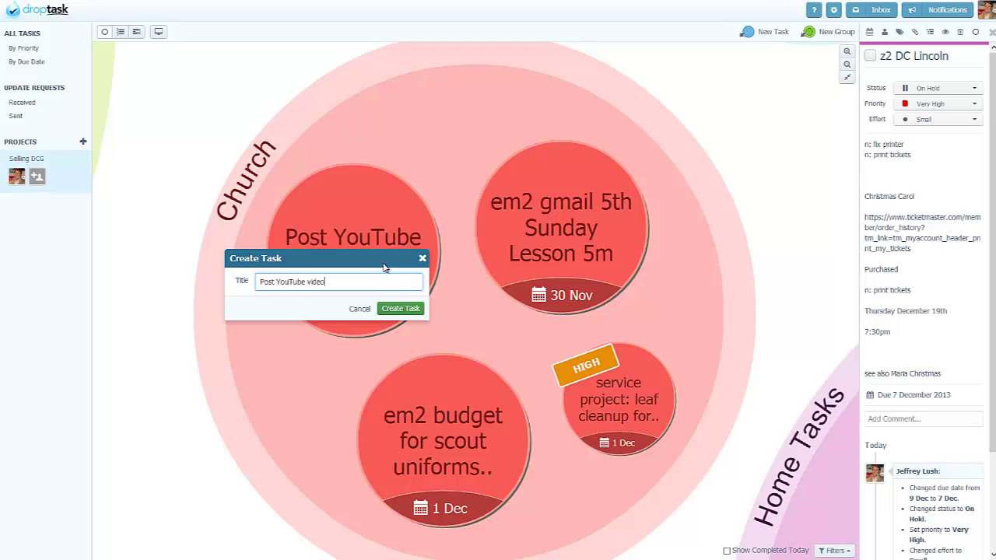
text(ideo)
click(401, 308)
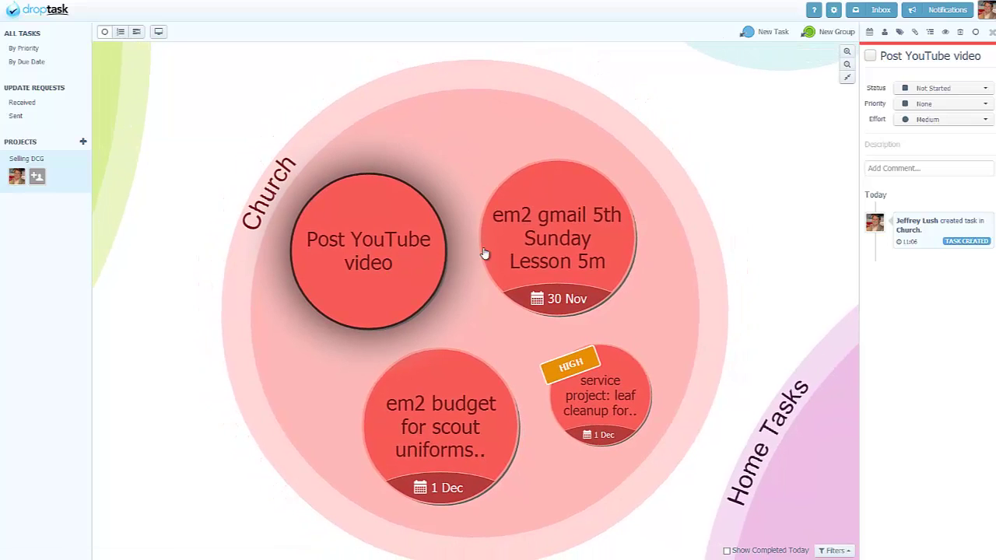
Edit the new Church task's title to read "n2: Post YouTube video"
click(914, 57)
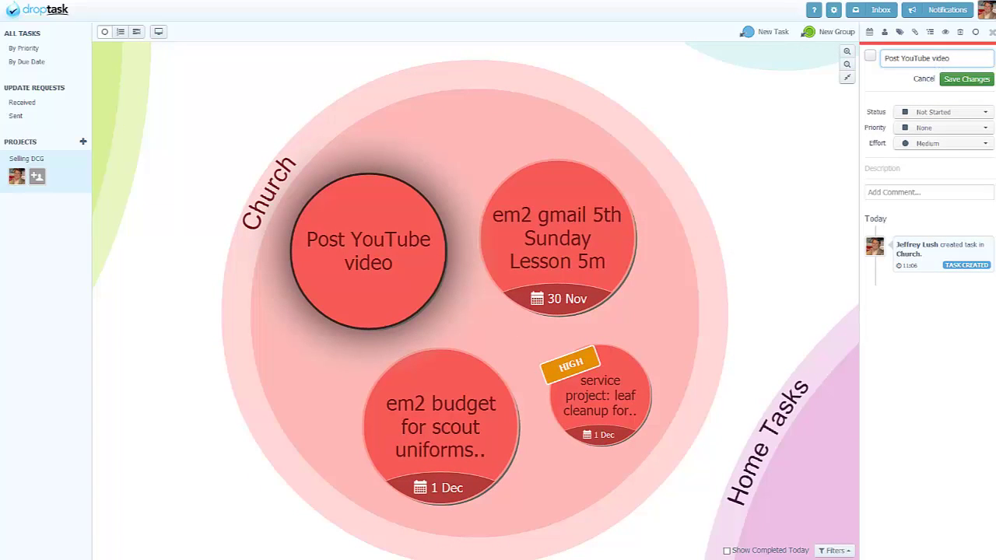
text(em)
key(BackSpace)
key(BackSpace)
text(n2:)
Set the task's status to In Progress, priority to Very High and effort to Large, and save the title change
click(906, 111)
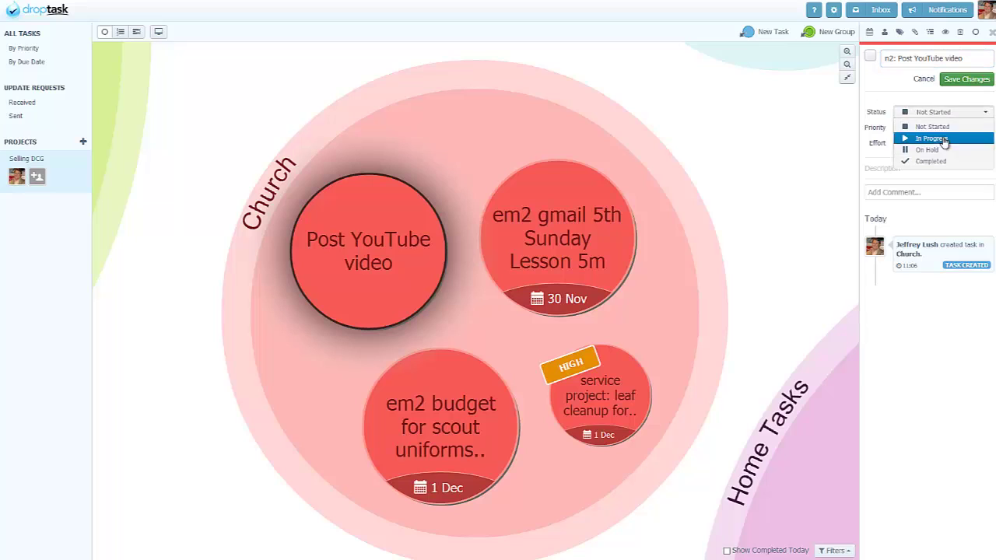
click(943, 136)
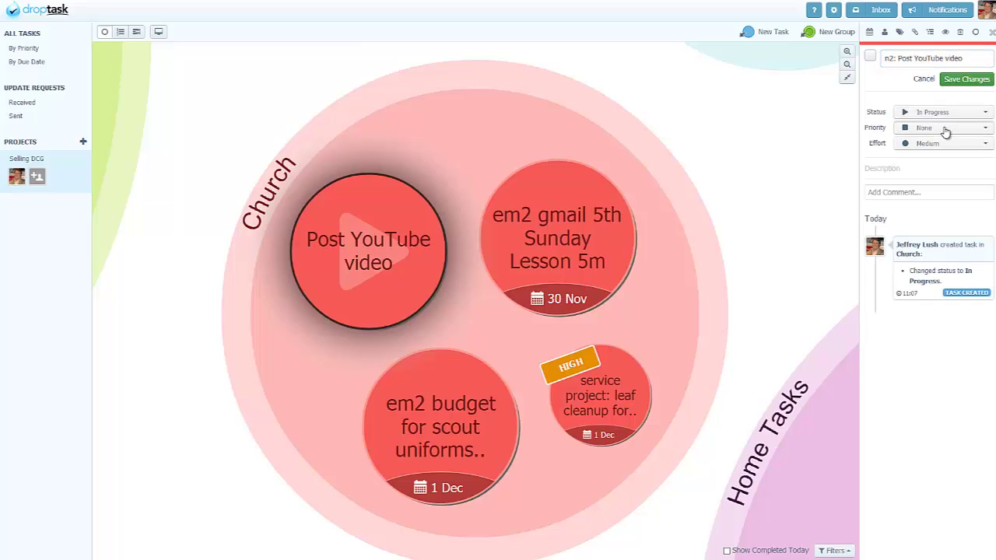
click(944, 129)
click(943, 140)
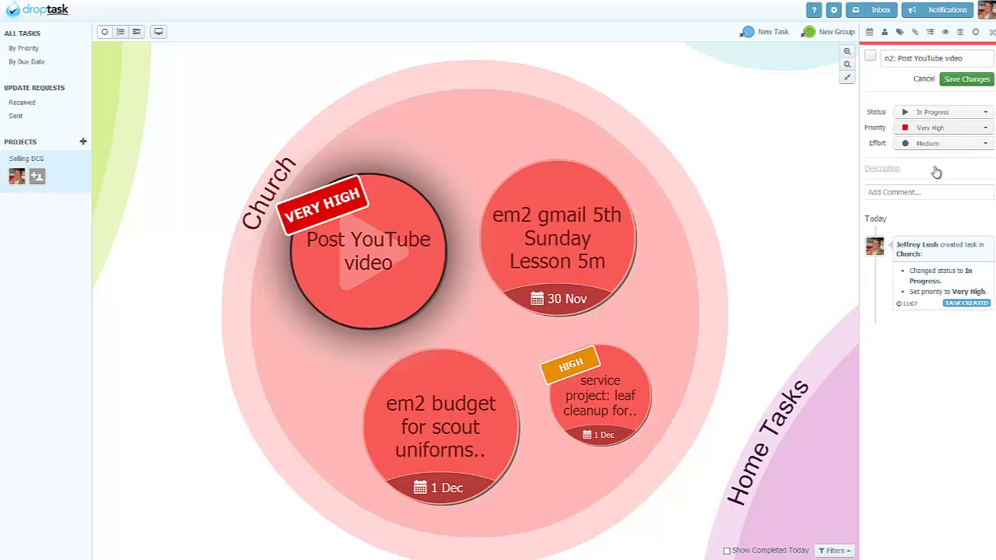
click(944, 150)
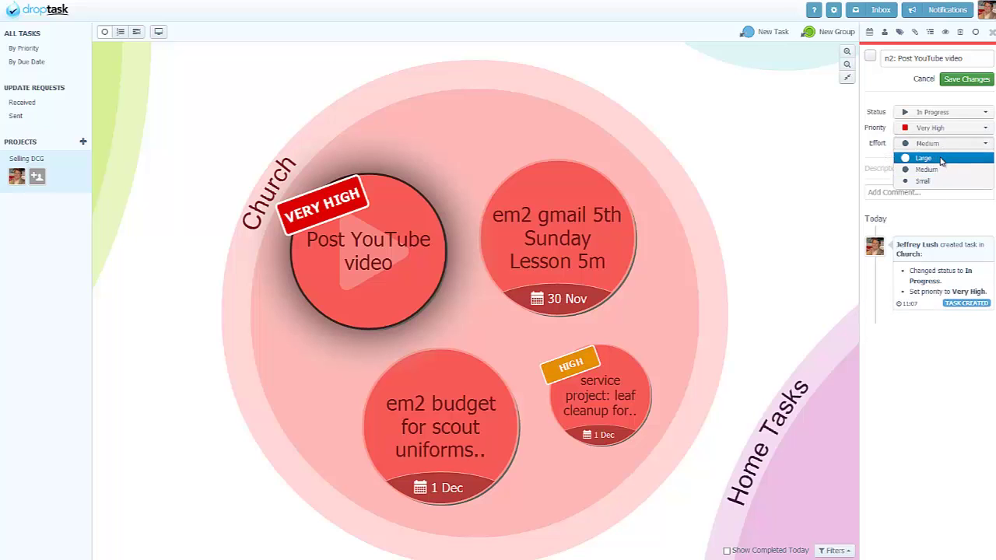
click(923, 158)
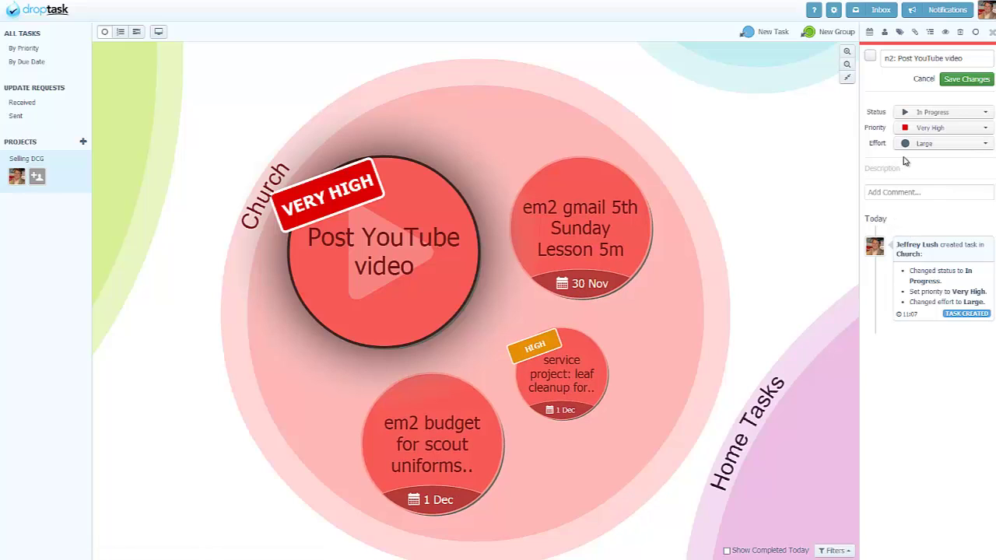
click(967, 80)
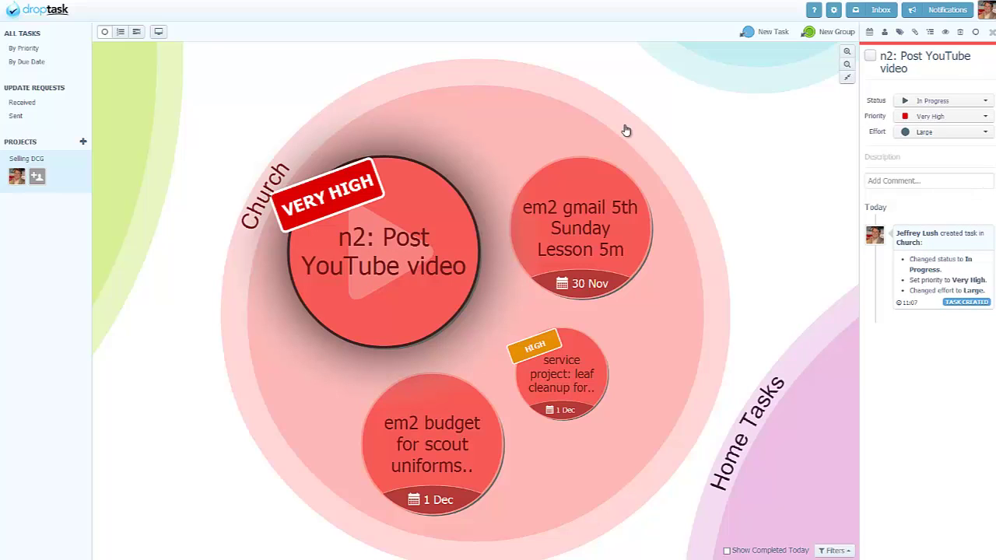
Sync the Selling DCG project with Google Tasks to send out the new Church task, and switch to gTasks HD
click(82, 159)
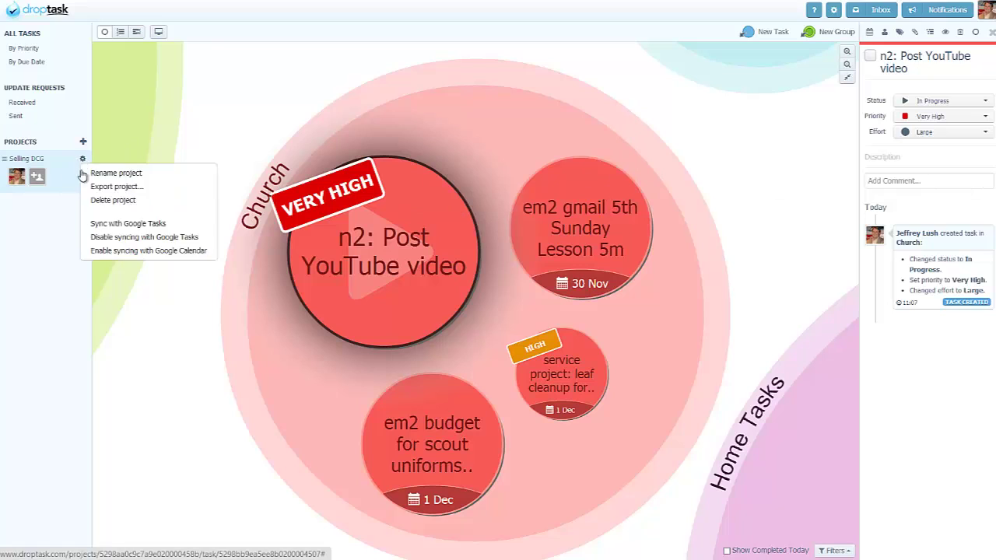
click(156, 222)
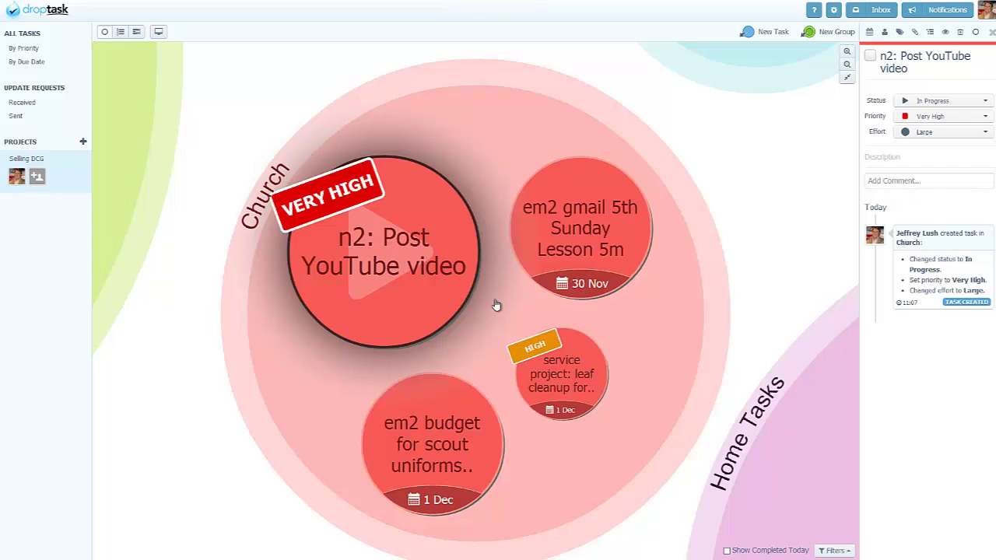
mouse_move(4, 47)
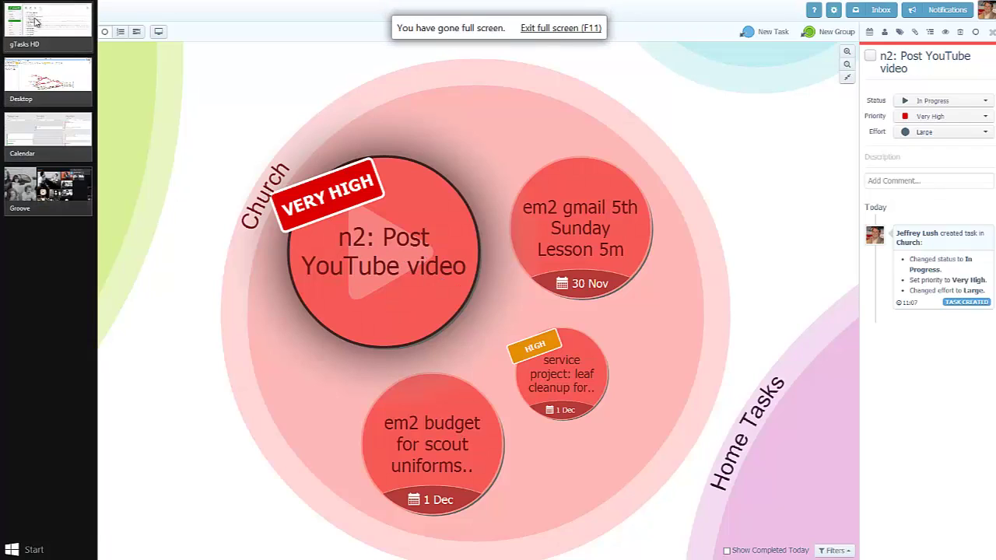
click(42, 17)
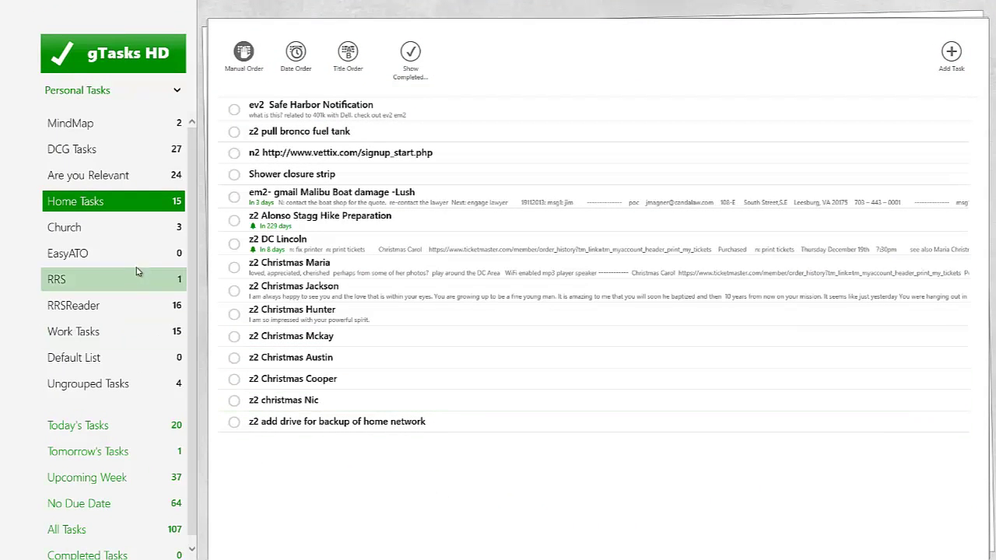
Open the Church list and sync gTasks HD to bring in the new DropTask task
click(122, 231)
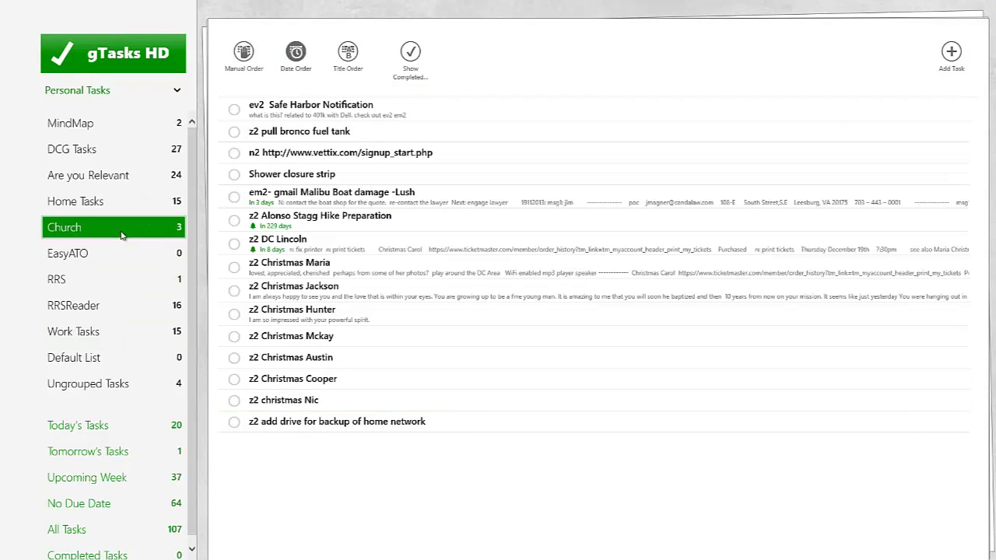
right_click(753, 453)
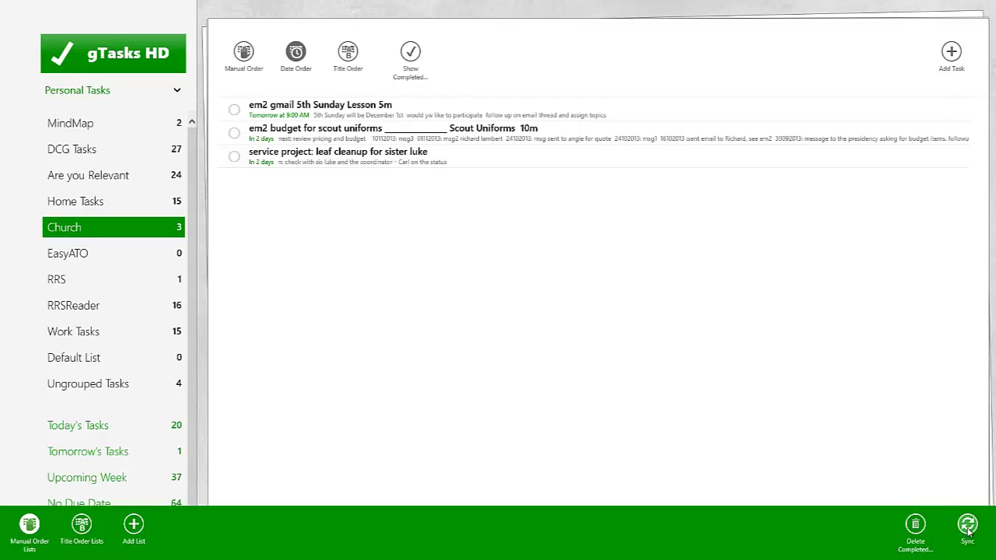
click(315, 203)
click(327, 114)
click(377, 120)
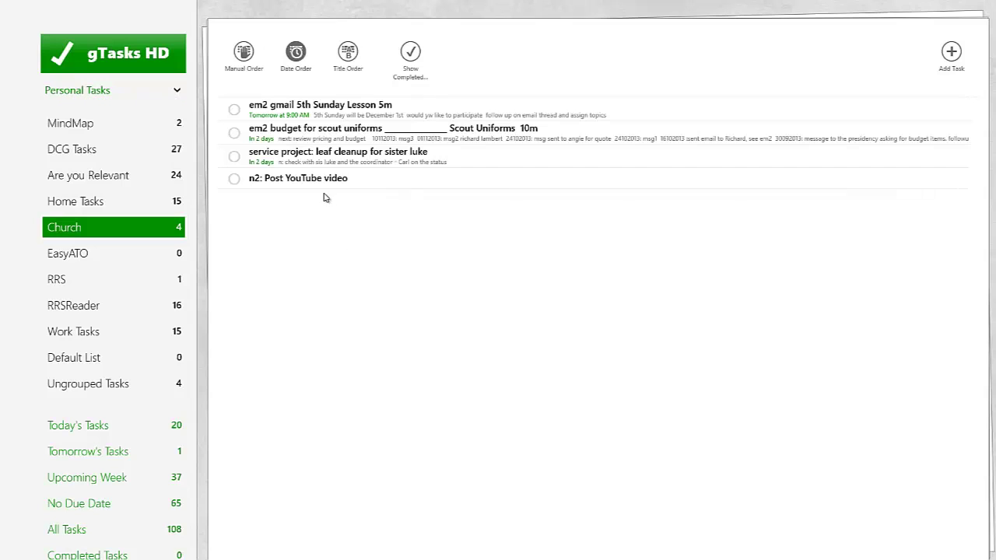
Open the "n2: Post YouTube video" task and set its due date to Friday, November 29, 2013 9:00 AM
click(296, 187)
click(322, 180)
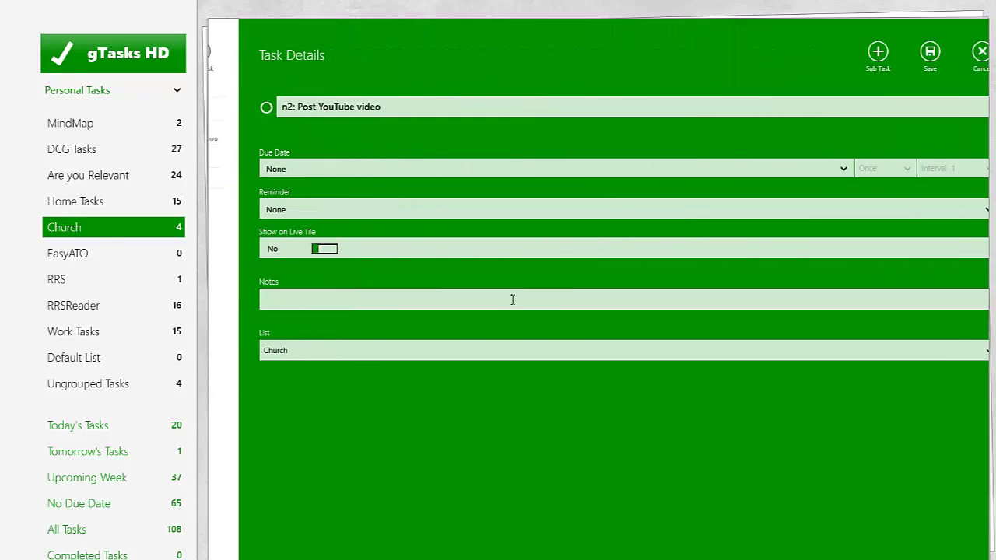
click(282, 170)
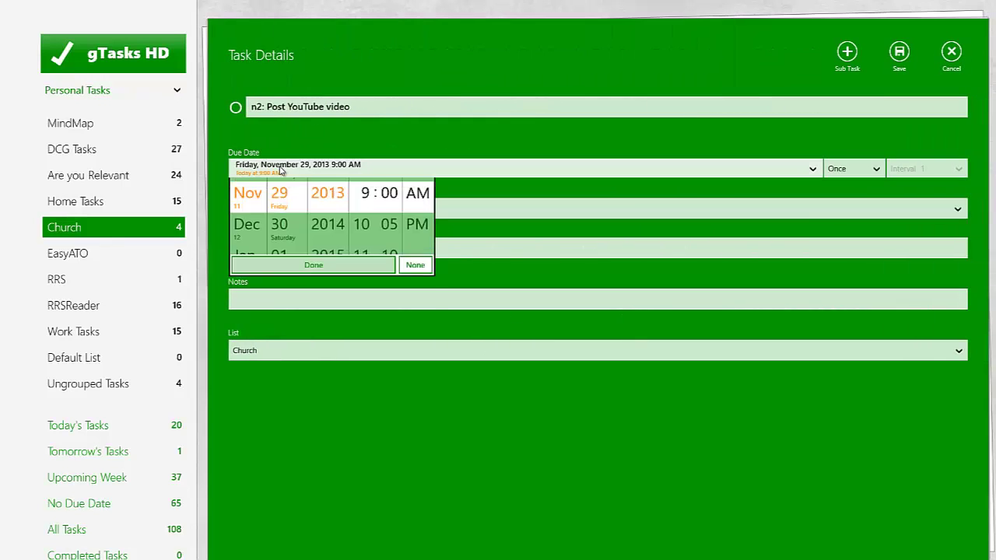
click(336, 307)
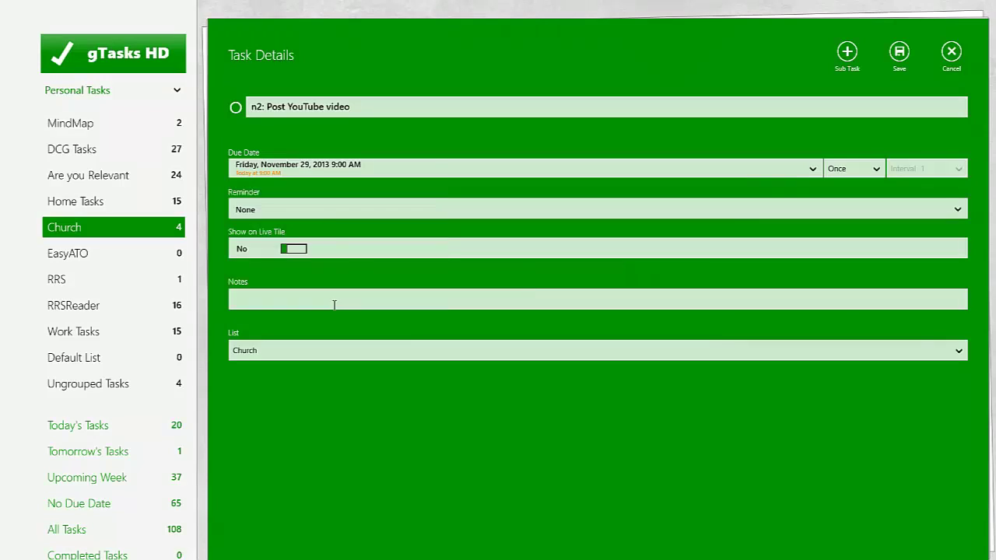
Set the task's reminder to 9:00 AM on the due date and save the task
click(267, 211)
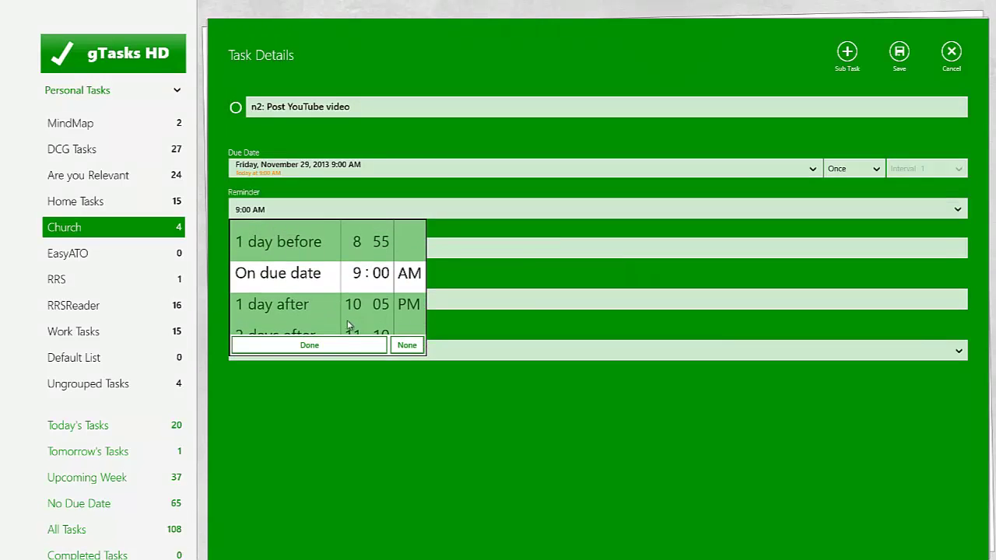
click(347, 344)
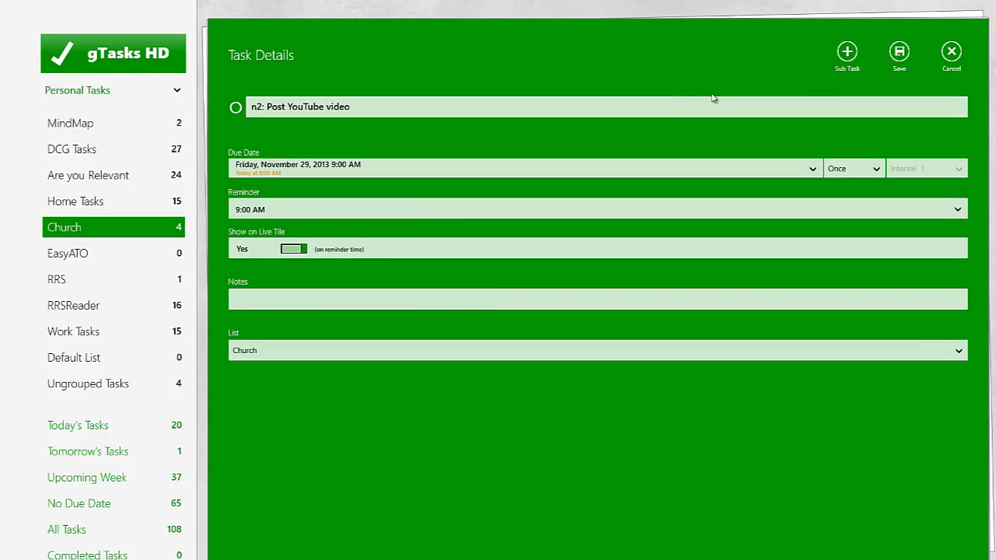
click(898, 53)
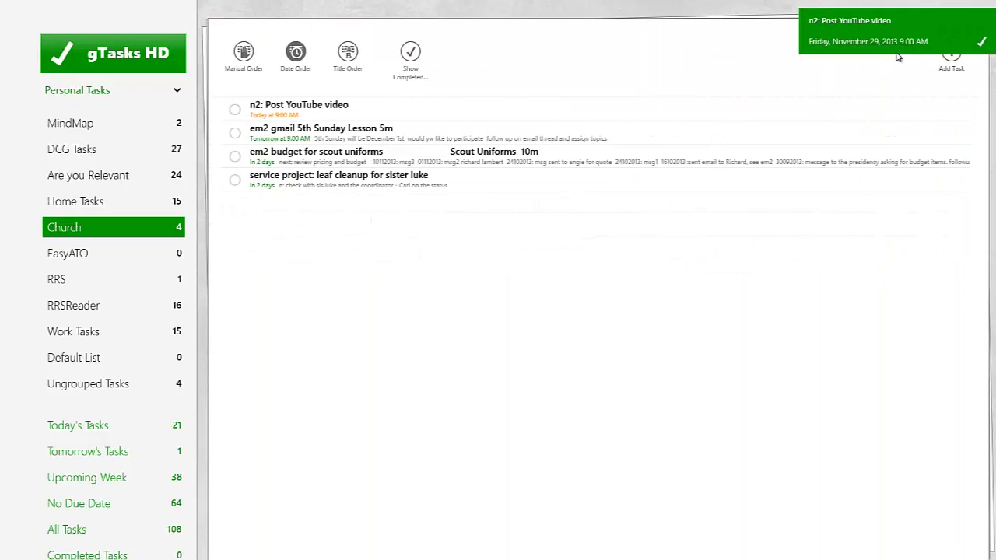
Dismiss the reminder for "n2: Post YouTube video" and sync gTasks HD to send out the due date
click(928, 29)
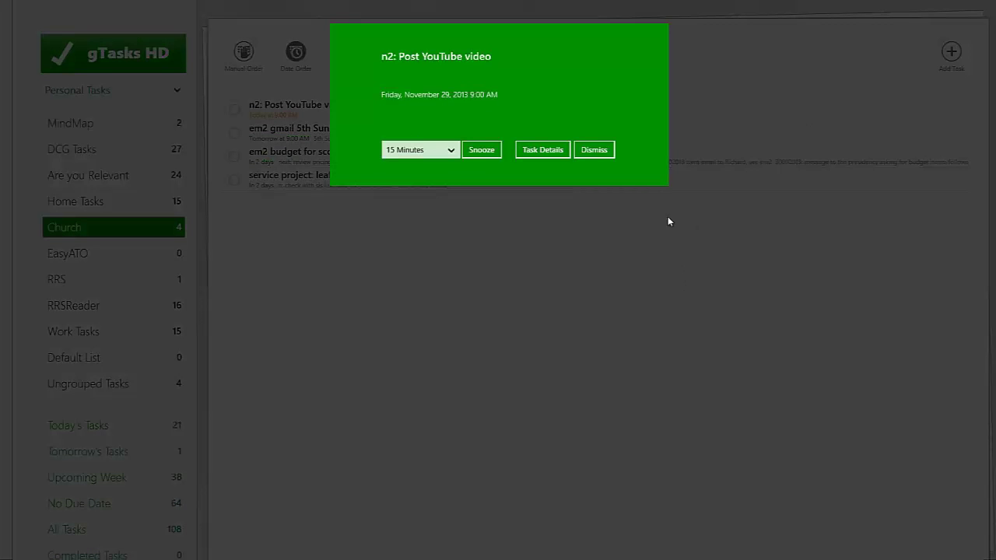
click(594, 150)
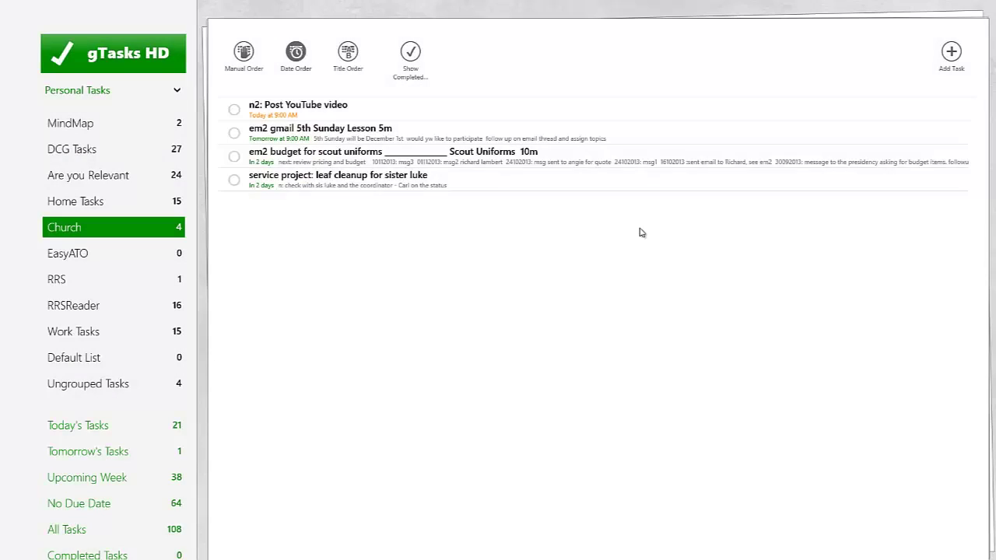
right_click(634, 294)
click(969, 527)
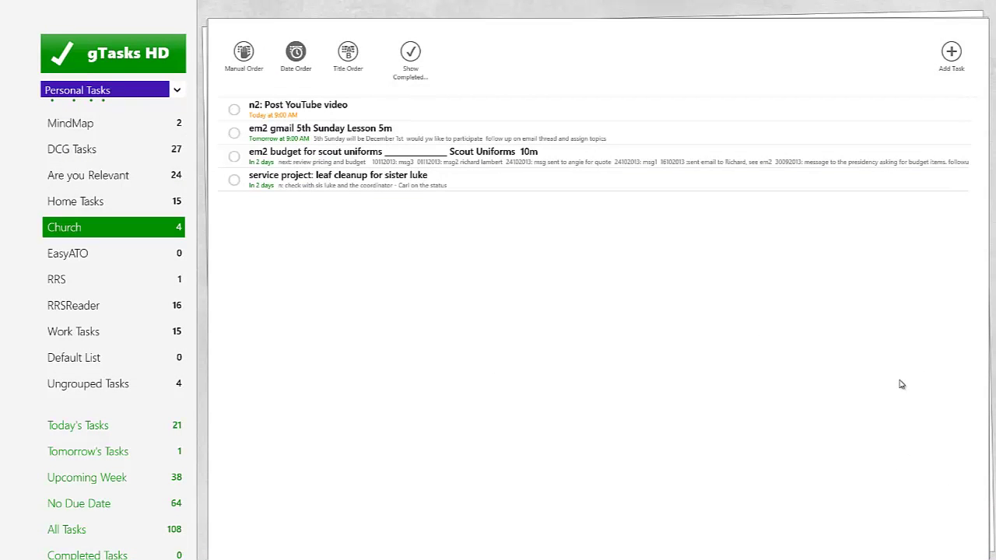
Switch to DropTask in Google Chrome and sync the Selling DCG project with Google Tasks
mouse_move(4, 32)
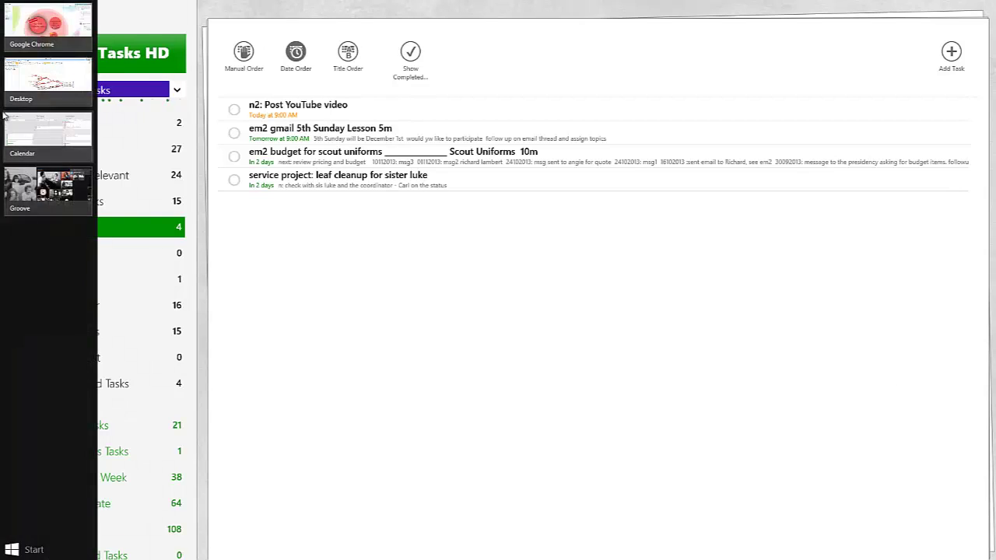
click(56, 24)
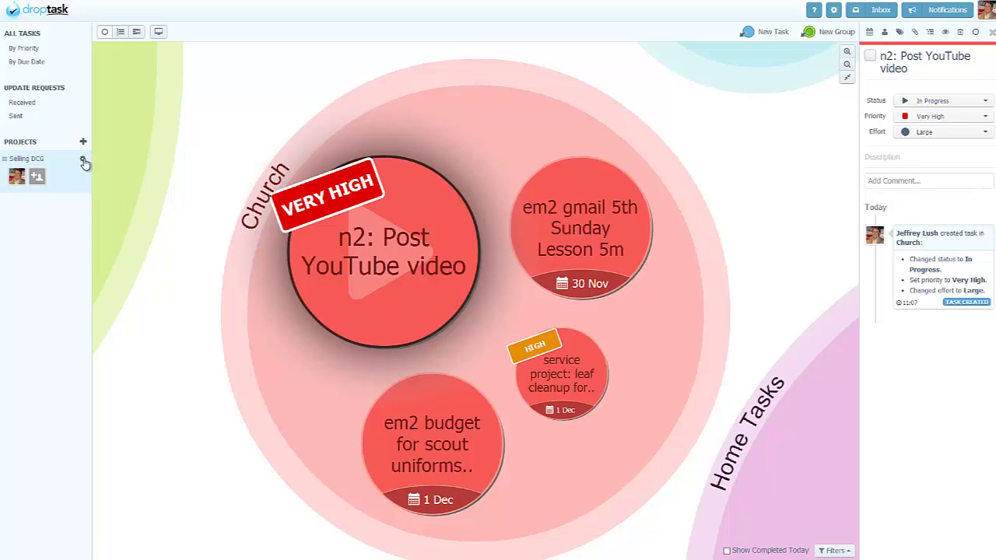
click(82, 159)
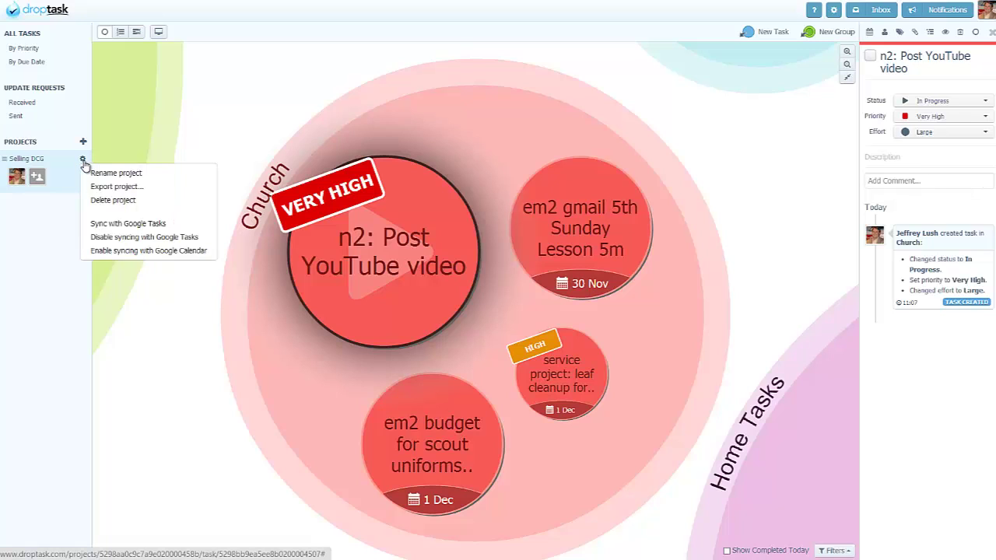
click(109, 224)
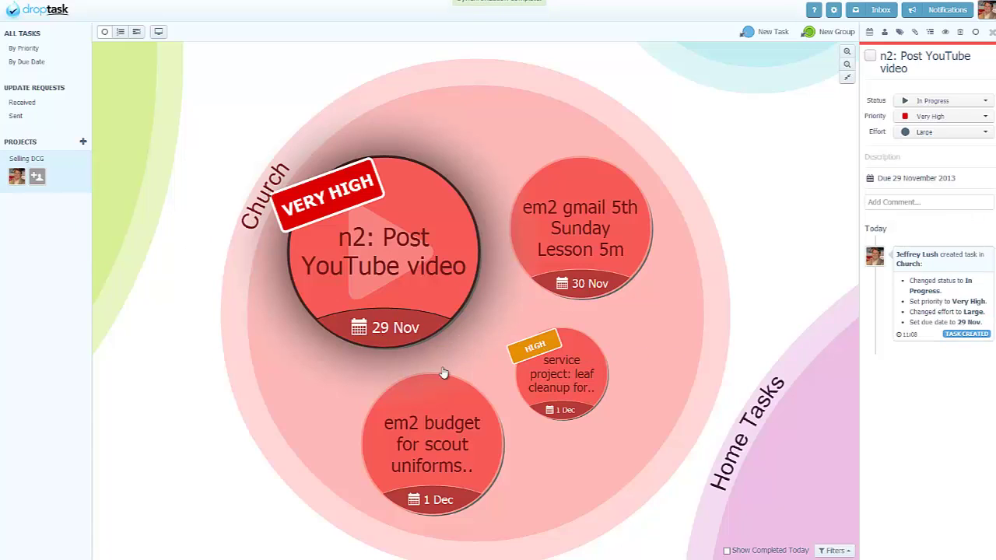
Move the "n2: Post YouTube video" task from the Church group into the Home Tasks group
drag(778, 310, 707, 267)
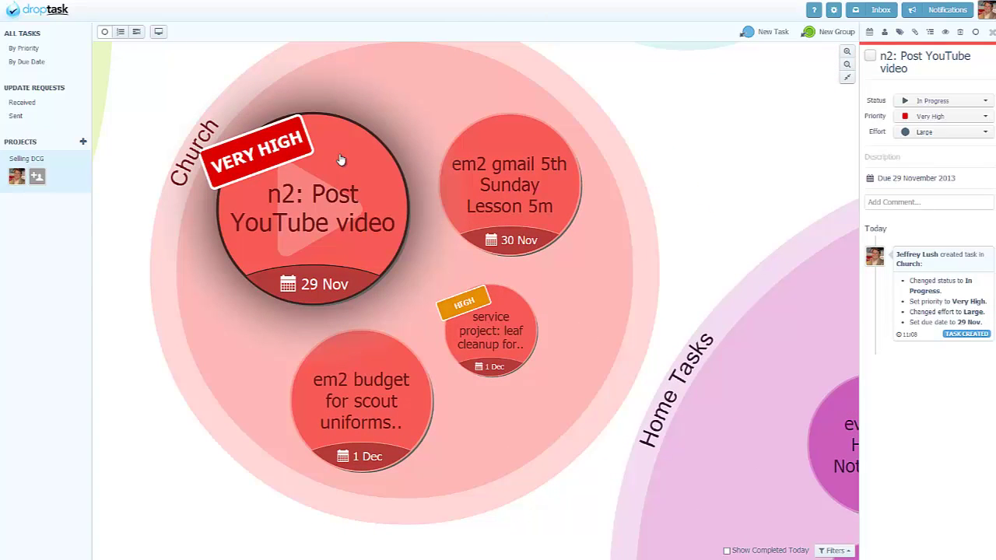
scroll(353, 168, down, 2)
drag(348, 166, 700, 405)
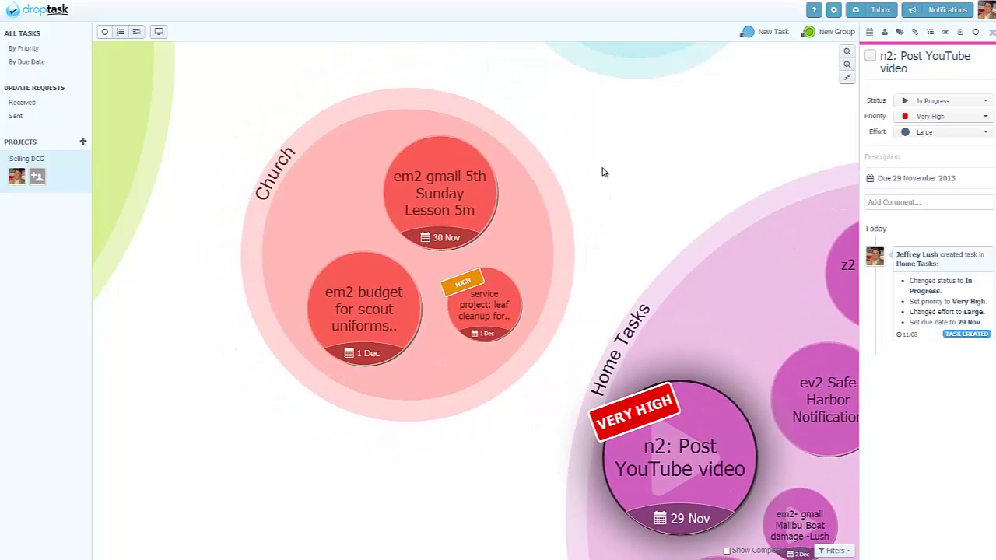
Show the tasks completed today and filter the project to tasks that are due today
drag(619, 204, 347, 48)
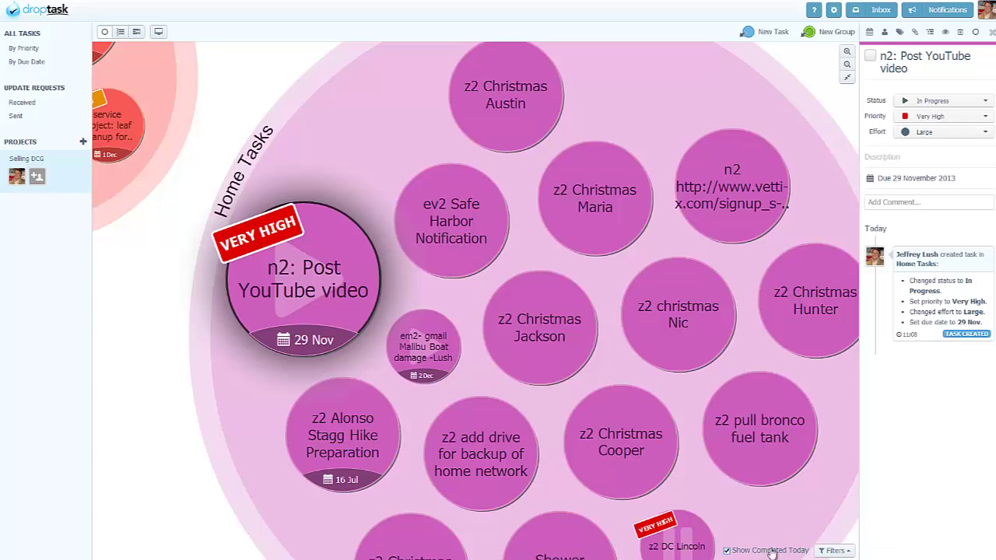
click(833, 551)
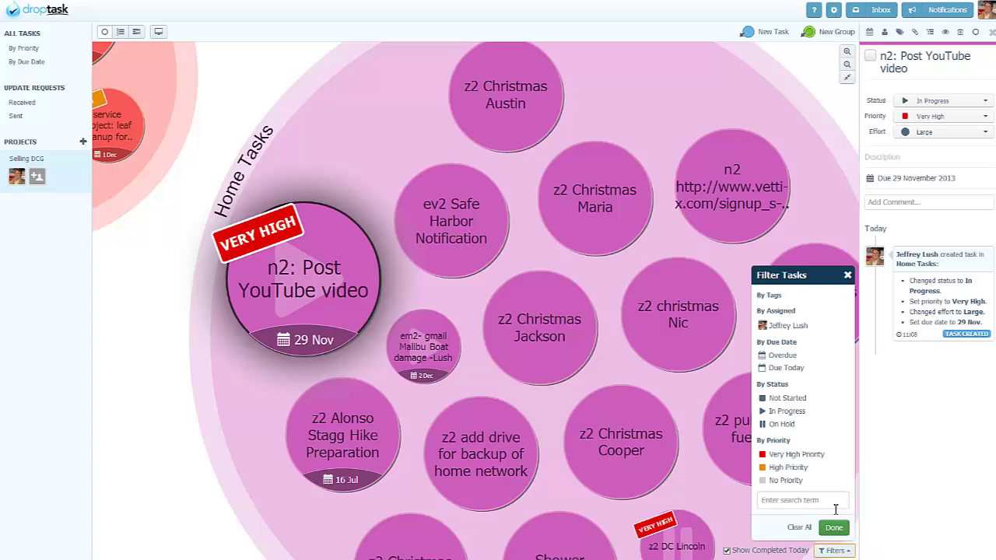
click(785, 369)
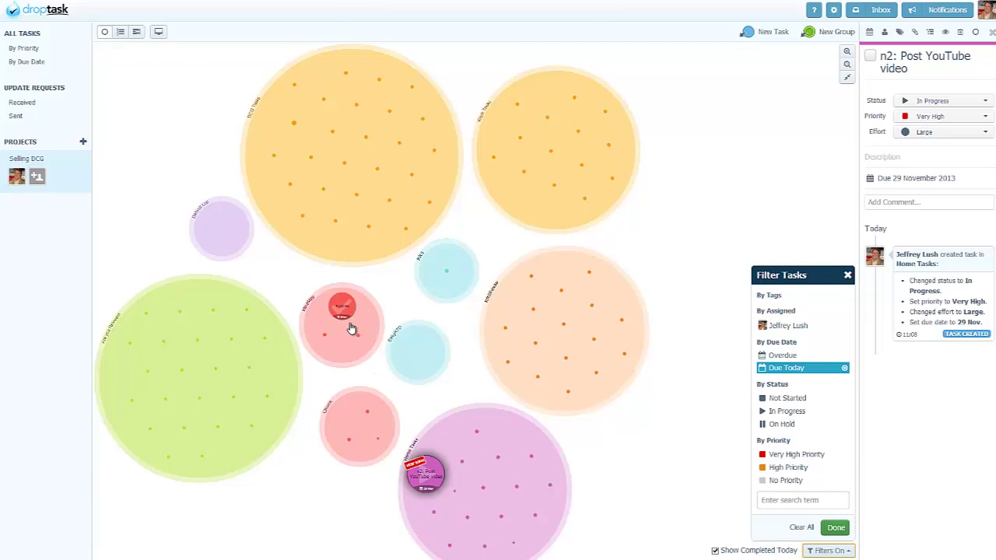
Open the details of the Puppies task in the MindMap group and examine it up close
mouse_move(342, 321)
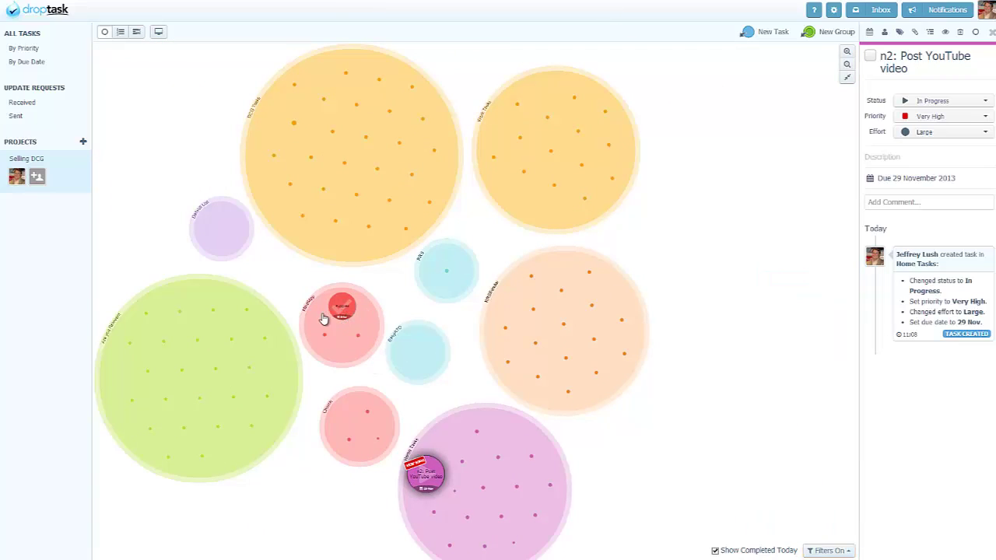
click(341, 312)
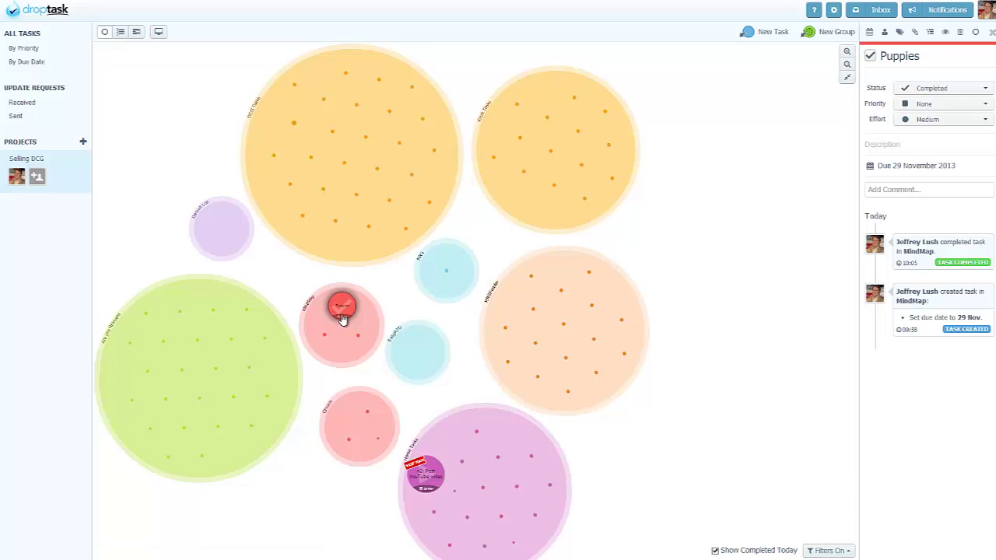
scroll(342, 320, up, 4)
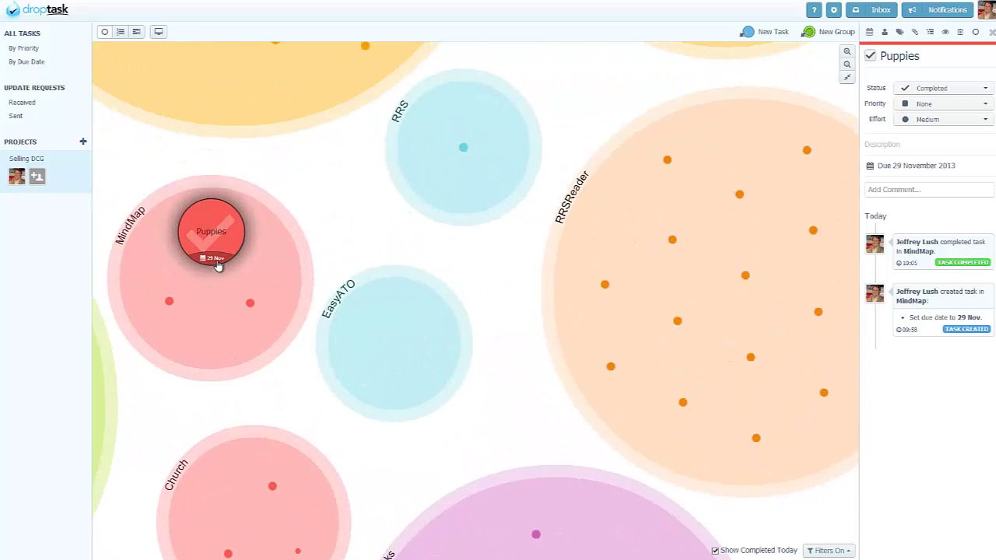
scroll(220, 260, down, 4)
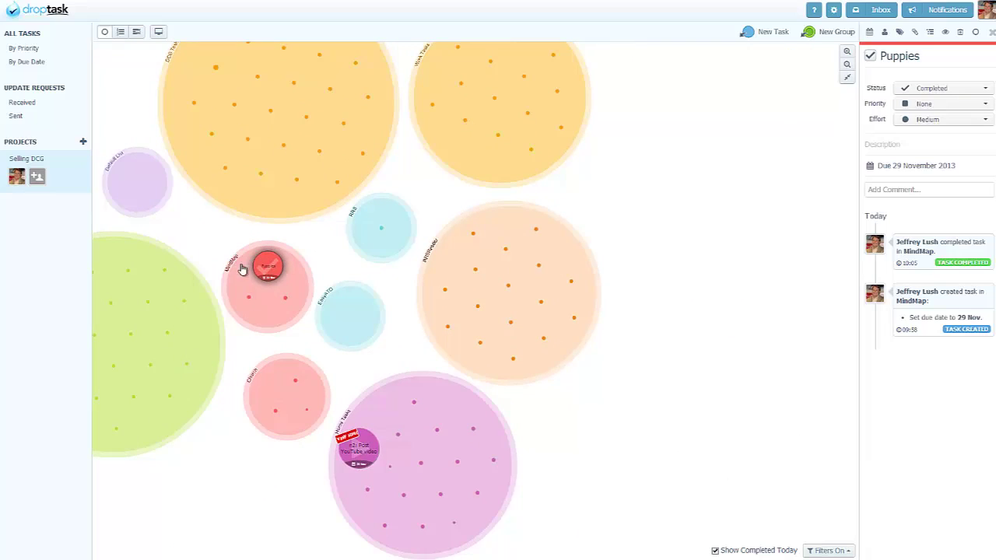
Turn off the display of tasks completed today and clear the Due Today filter
click(715, 550)
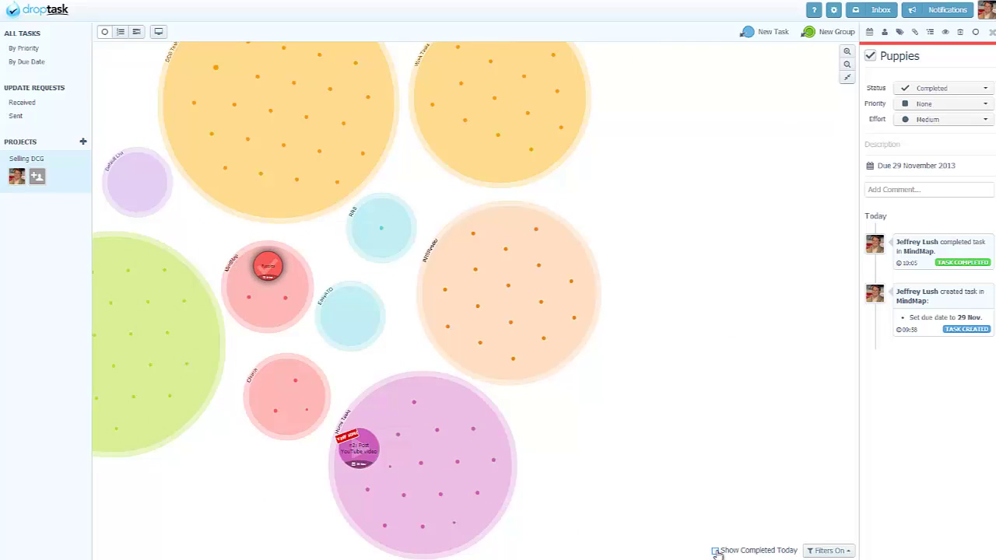
click(456, 467)
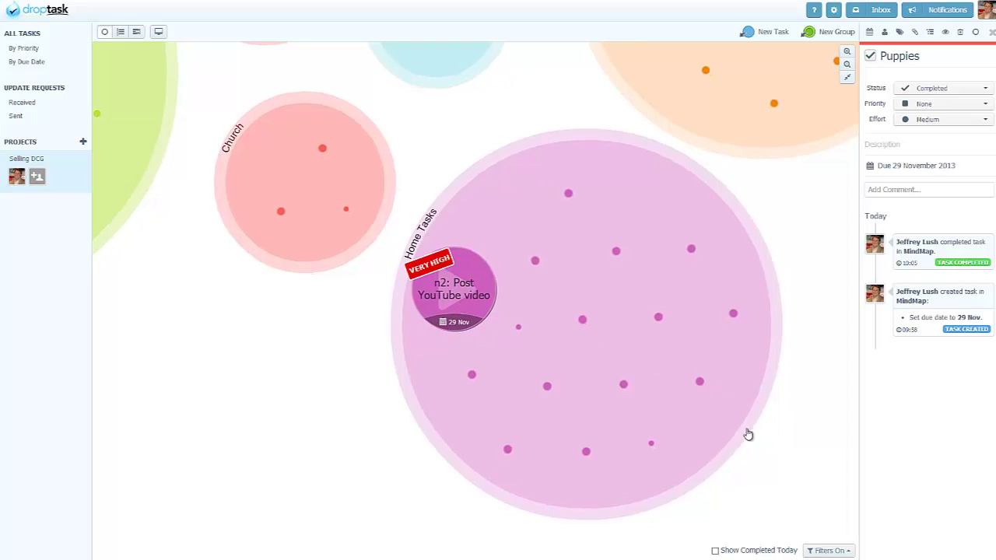
click(829, 549)
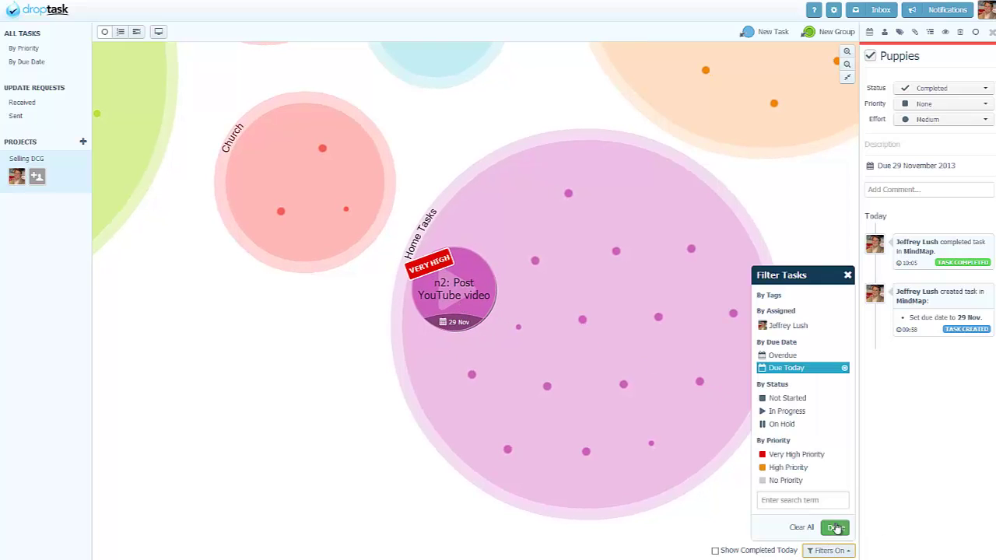
click(801, 528)
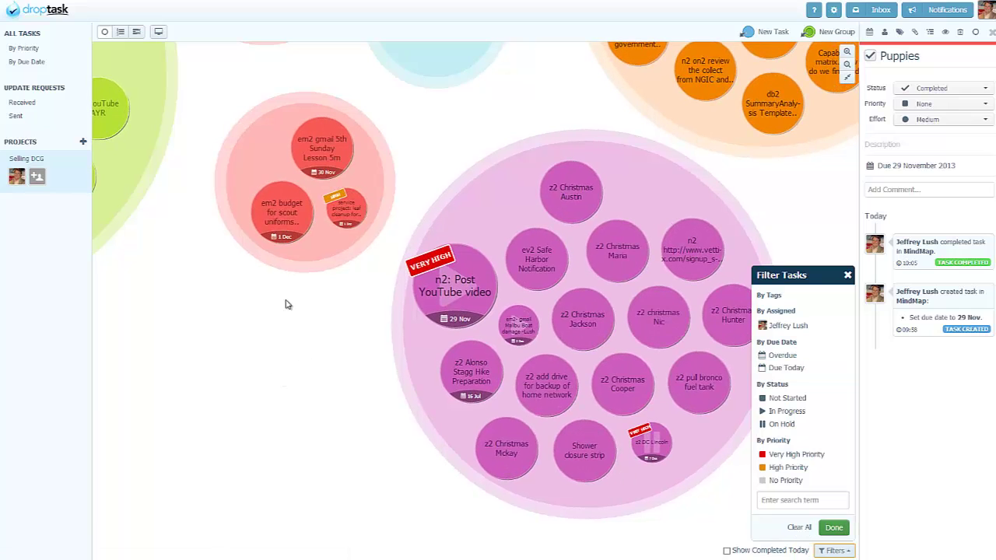
Review all tasks by priority and by due date, and check the received and sent update requests
click(24, 48)
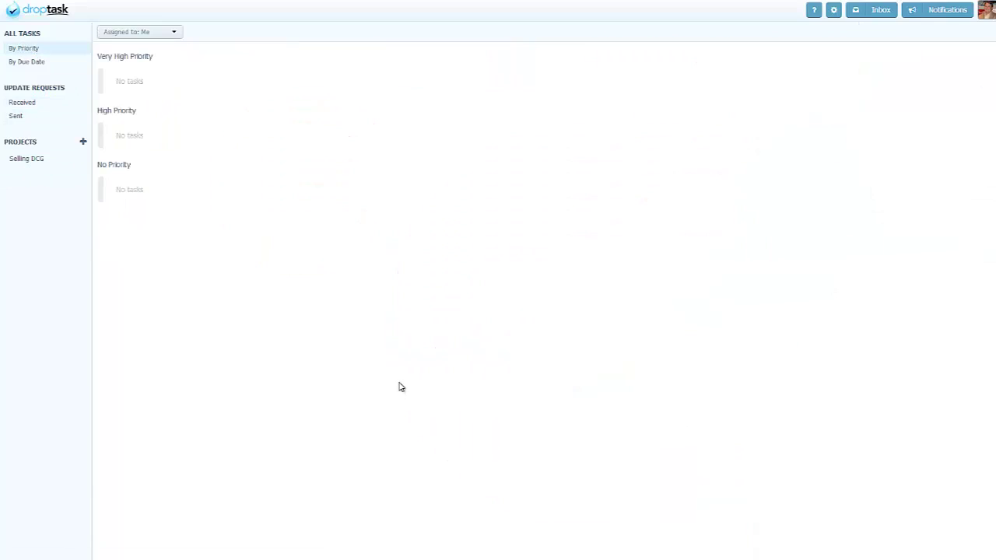
click(42, 65)
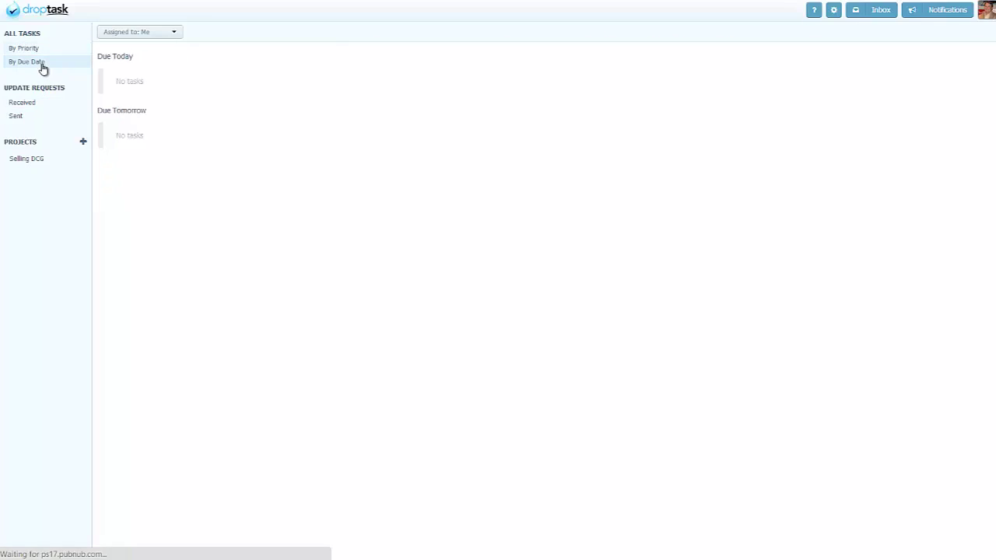
click(17, 106)
click(22, 123)
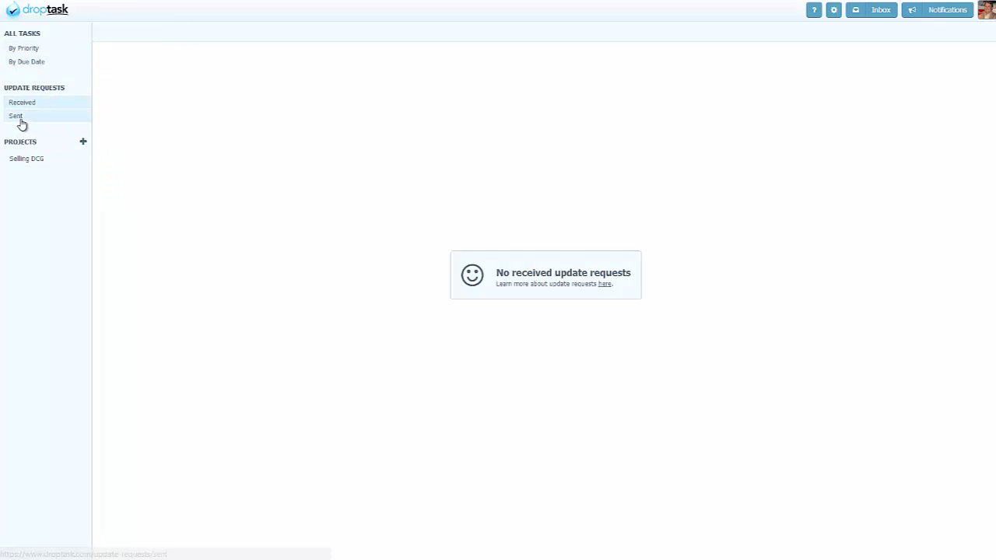
click(29, 49)
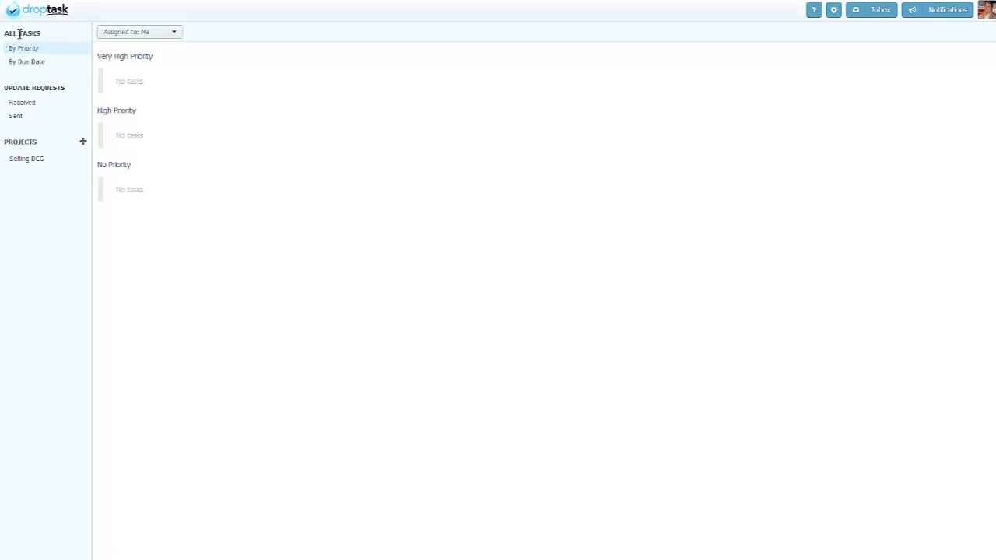
Return to the Selling DCG project and open the details of the ungrouped "UNPLUGGED - CUSTOMER" task
click(24, 161)
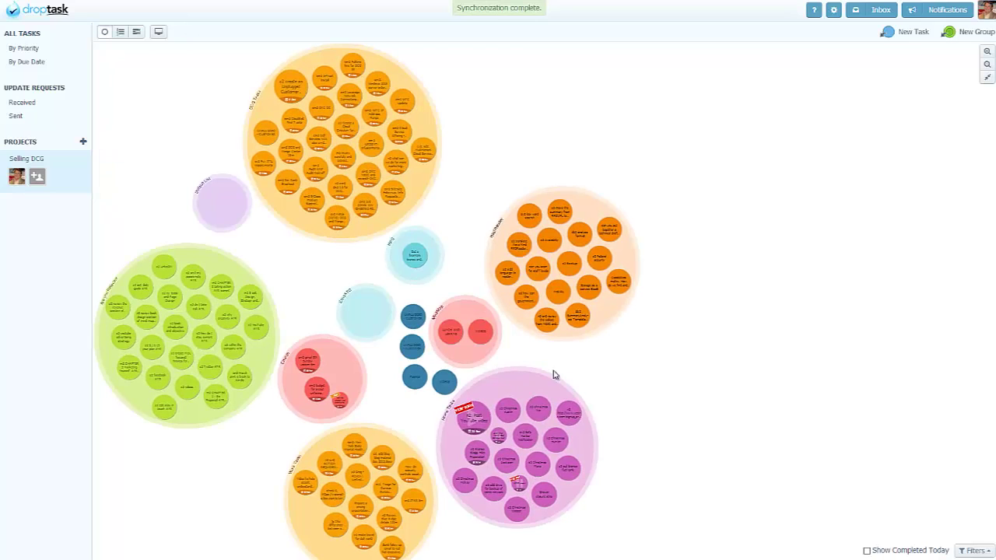
click(414, 318)
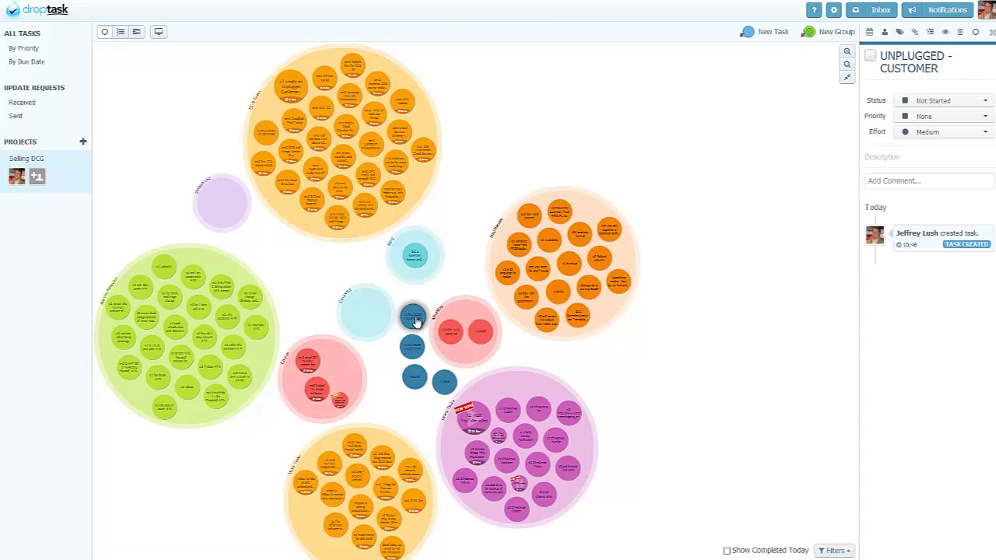
Open the second ungrouped "UNPLUGGED - CUSTOMER" task and move the first one beside the Church group, keeping it ungrouped
click(413, 345)
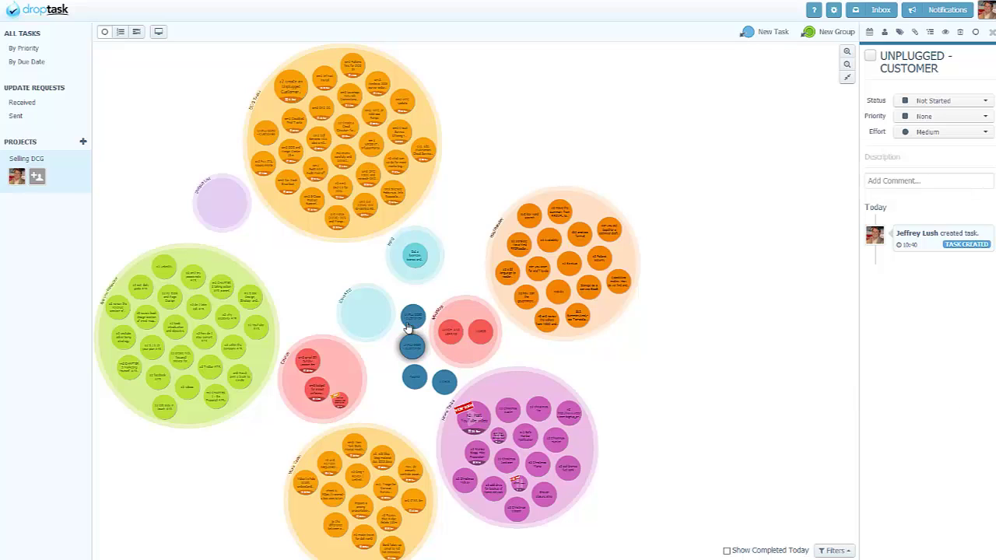
drag(414, 317, 375, 379)
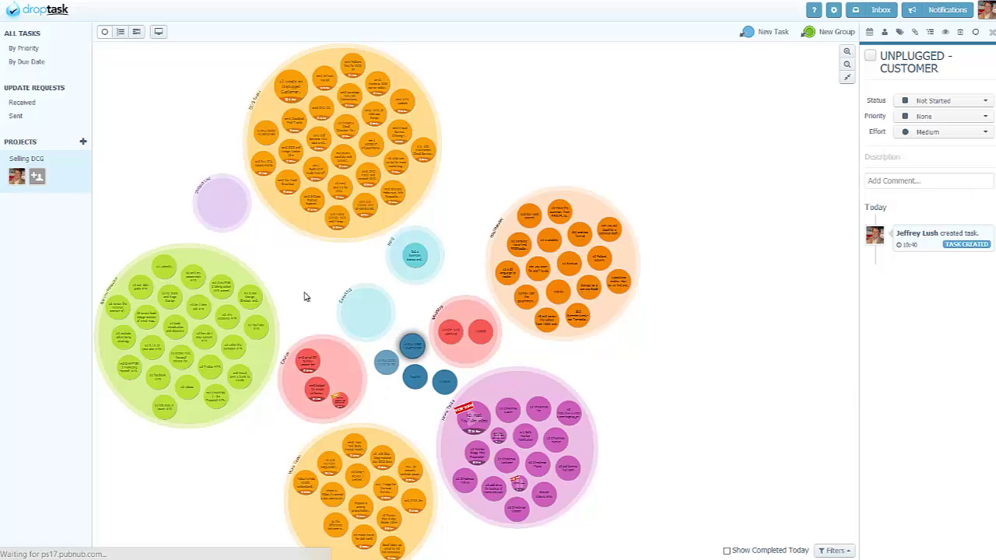
Switch to gTasks HD and mark both "UNPLUGGED - CUSTOMER" tasks, VIDEOS and Puppies in the Ungrouped Tasks list as completed
mouse_move(2, 2)
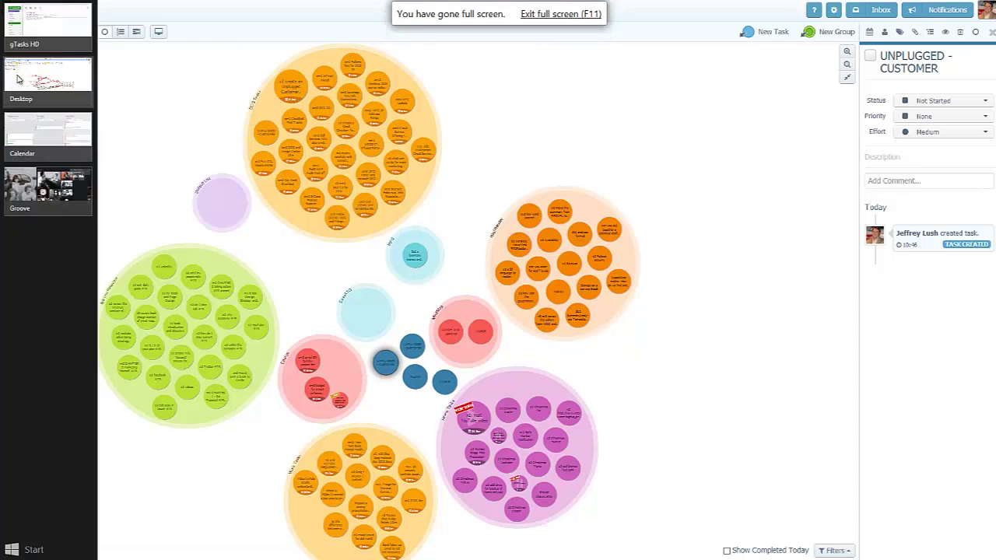
click(32, 33)
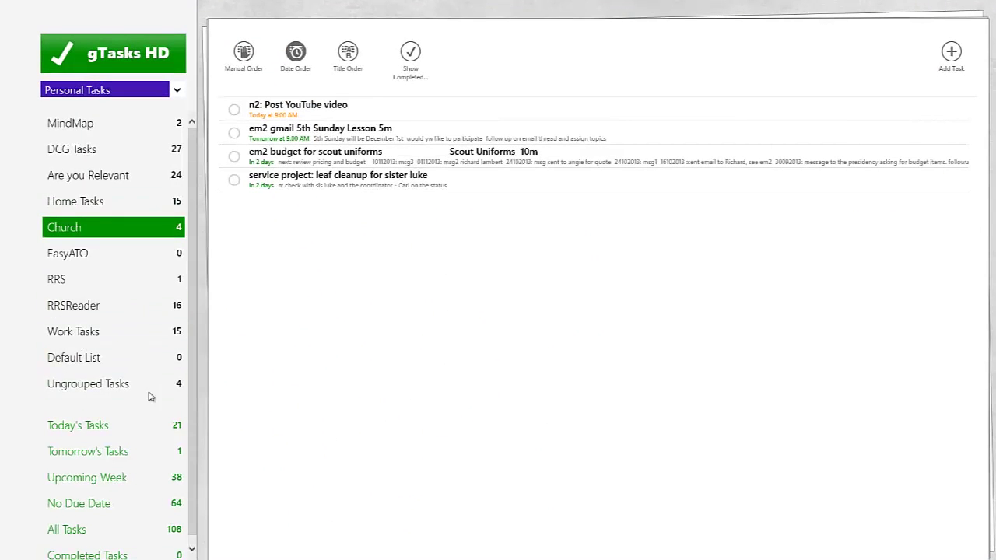
click(131, 388)
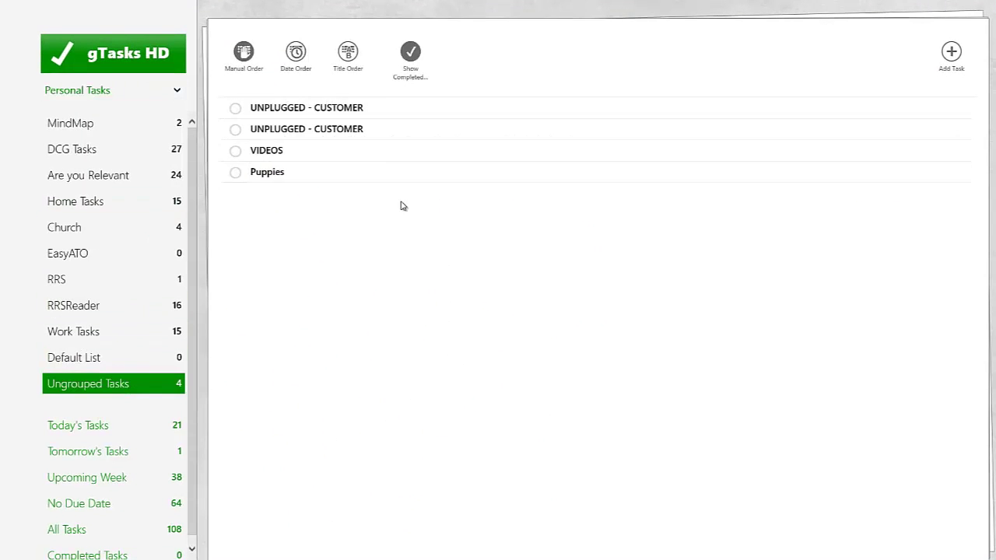
click(235, 111)
click(235, 129)
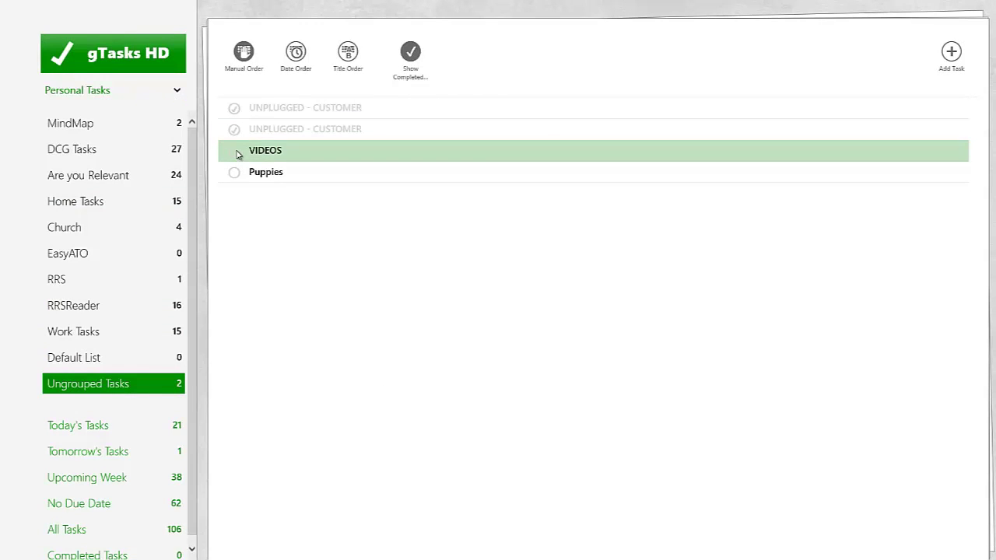
click(237, 153)
click(235, 172)
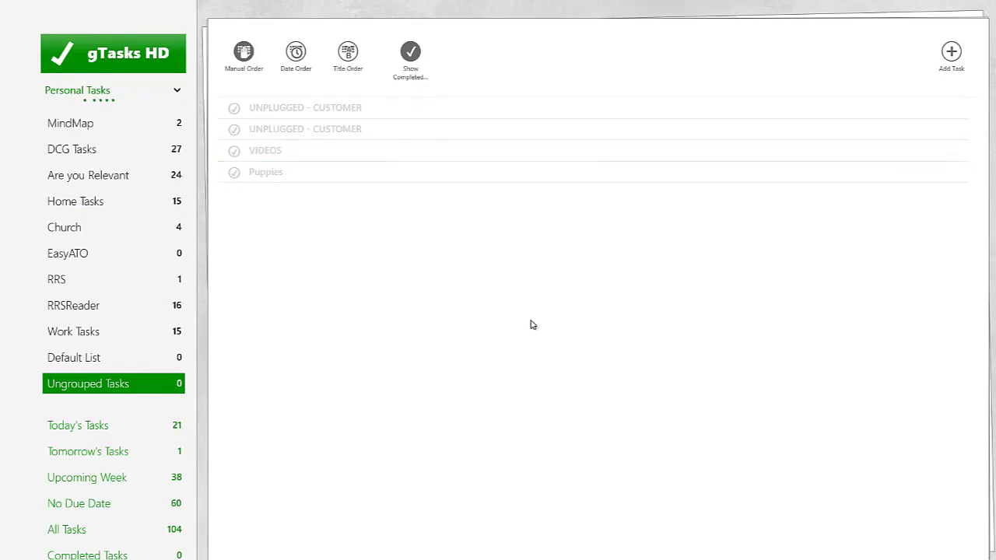
Sync the completed tasks with Google Tasks and return to DropTask
right_click(532, 325)
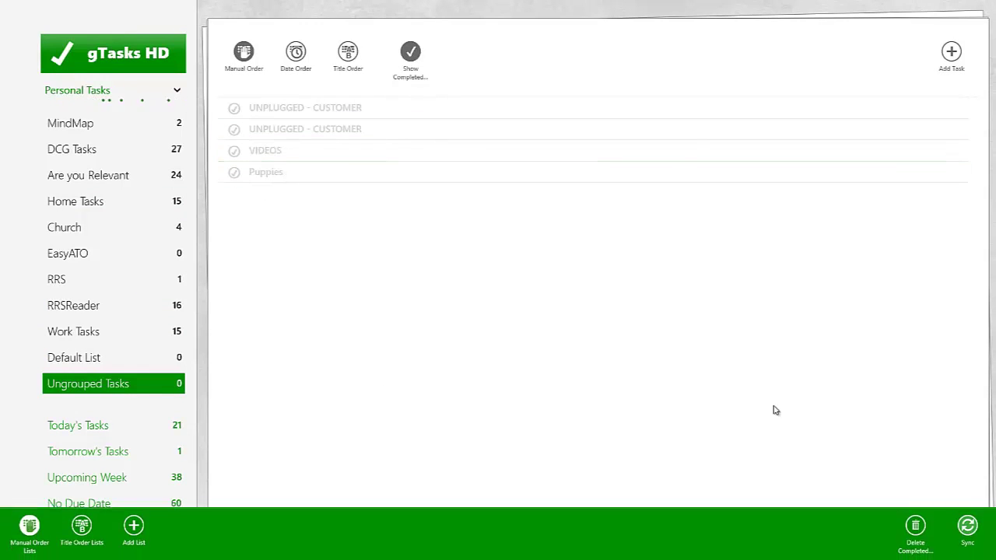
click(968, 526)
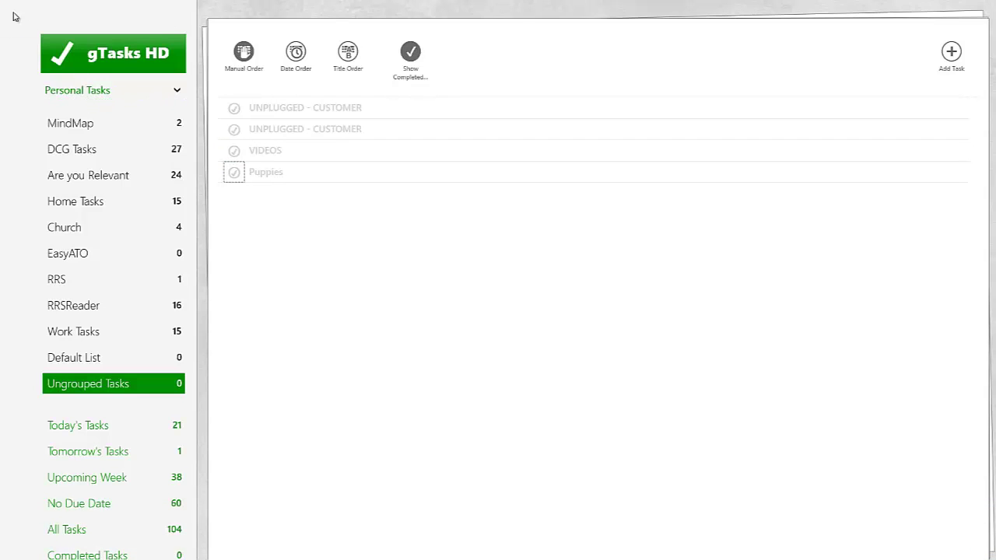
click(16, 23)
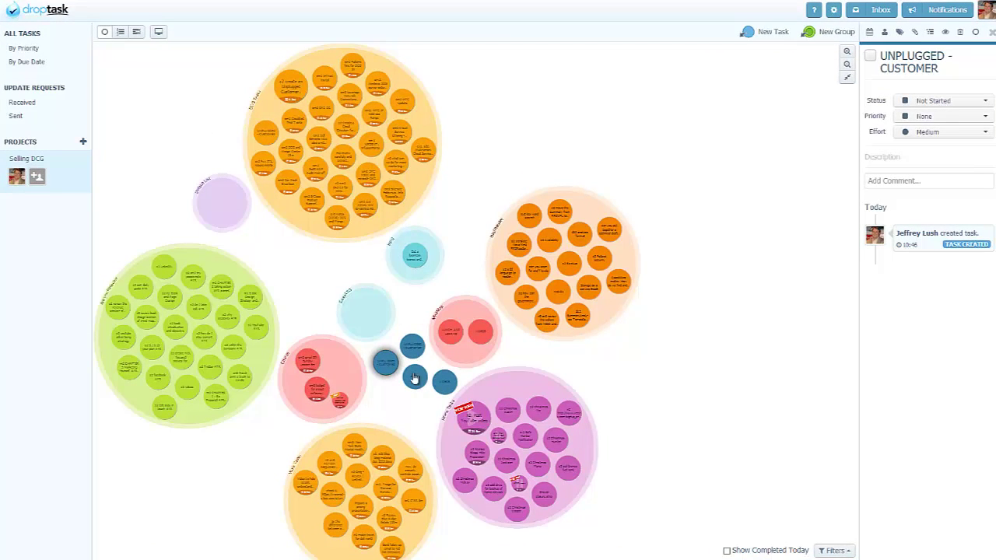
Move one of the ungrouped "UNPLUGGED - CUSTOMER" tasks into the Church group
drag(413, 346, 343, 362)
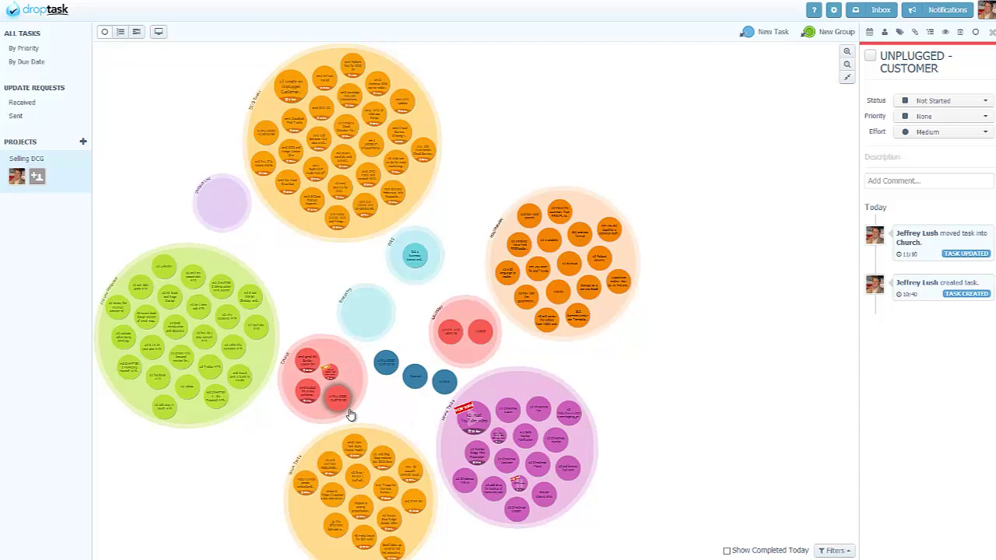
scroll(349, 415, up, 5)
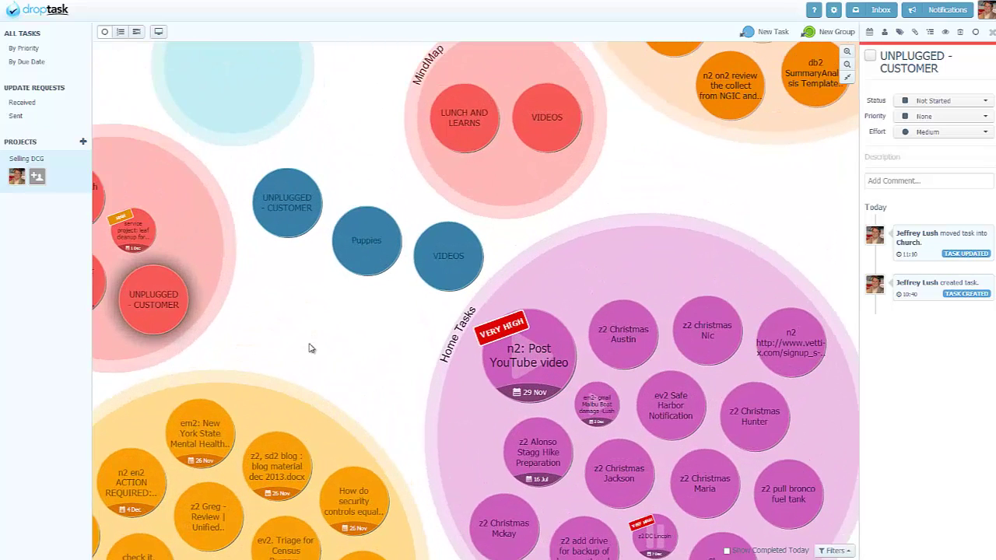
drag(304, 328, 436, 309)
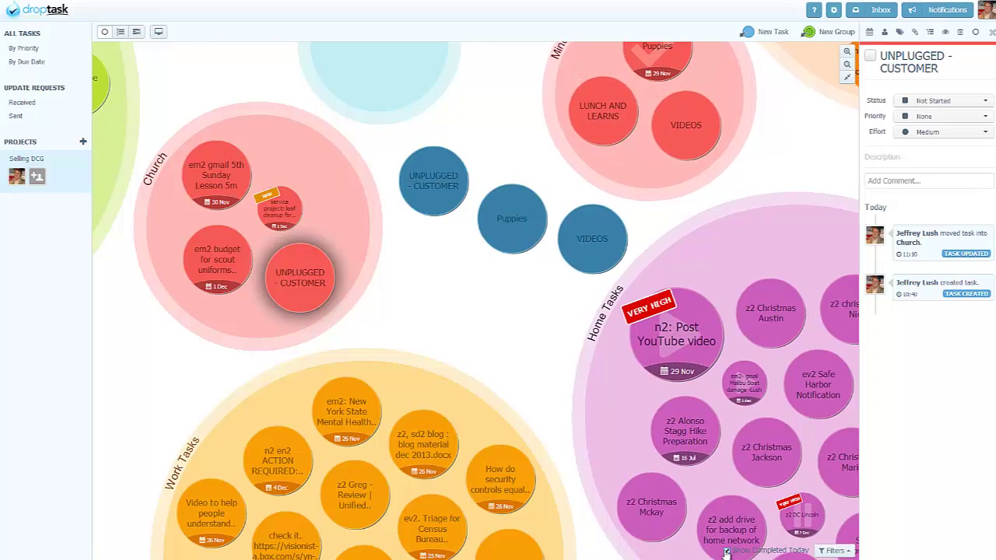
Turn off the display of tasks completed today and sync the Selling DCG project with Google Tasks
right_click(462, 298)
key(Escape)
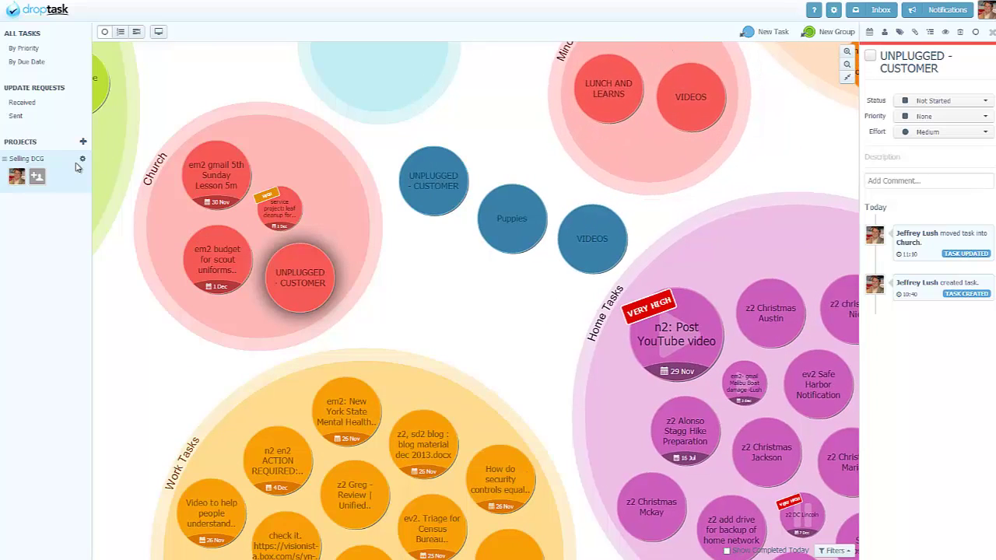
click(81, 159)
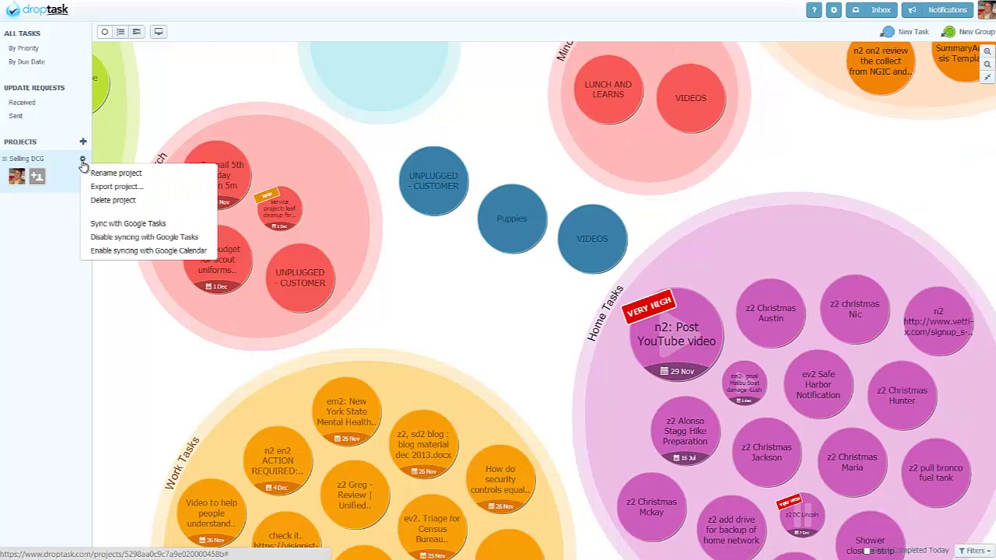
click(125, 223)
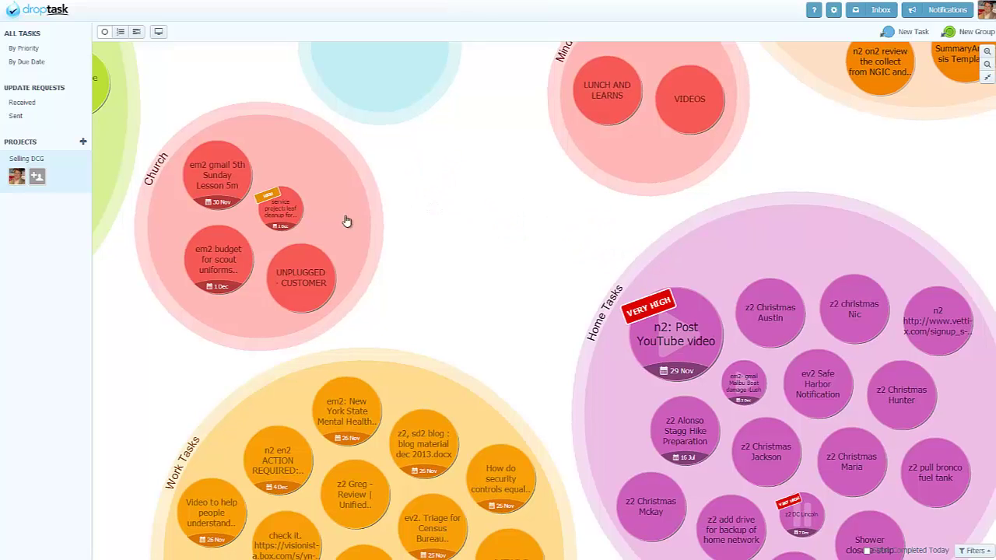
Set the status of the "UNPLUGGED - CUSTOMER" task in the Church group to Completed
click(307, 274)
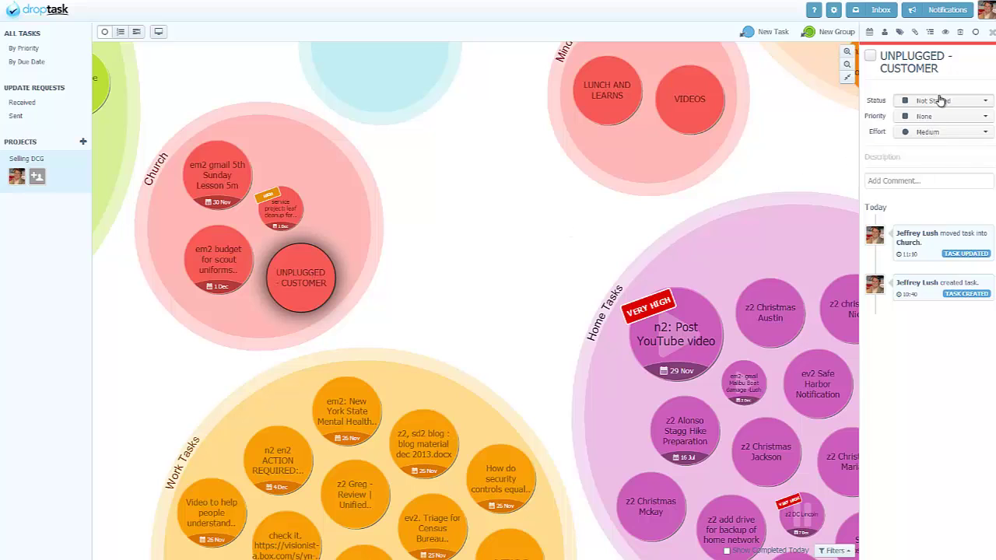
click(945, 101)
click(937, 149)
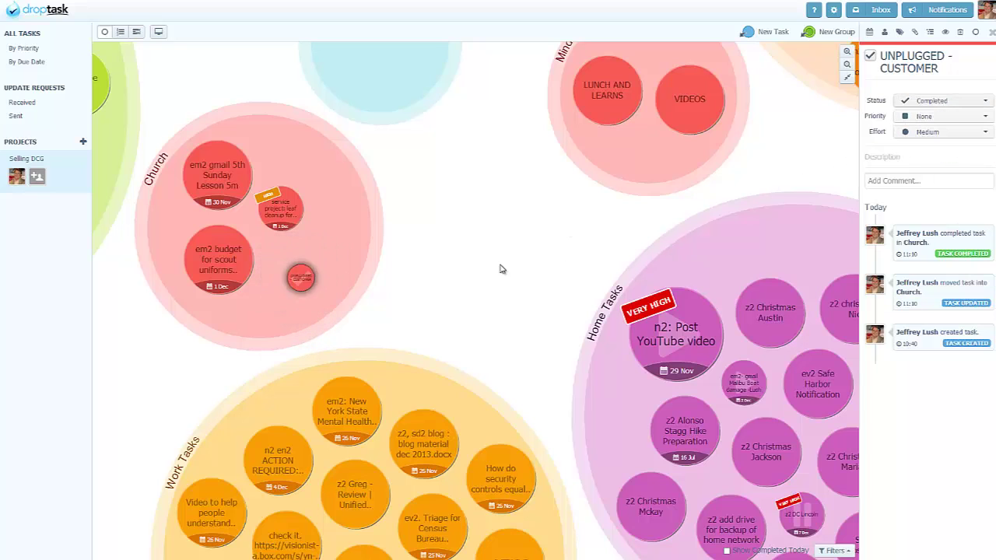